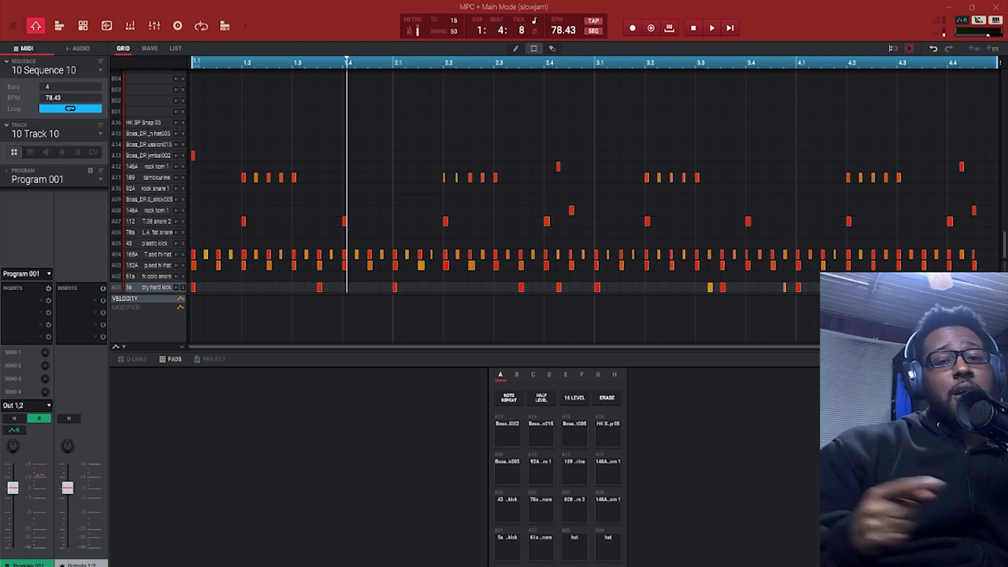
- Play back Sequence 10 on Track 10, switch to track 8 during playback, and stop
key(space)
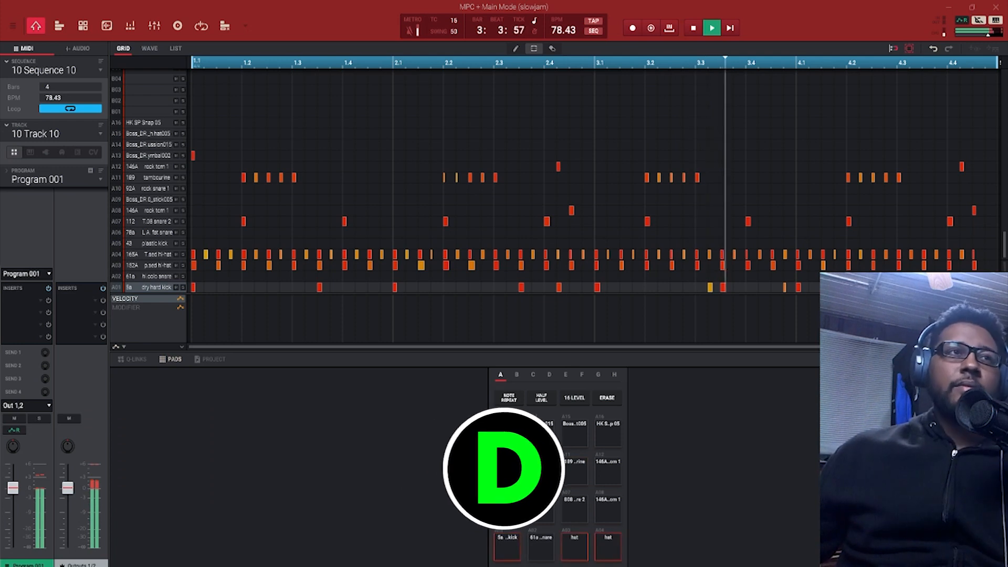
key(Up)
key(Up)
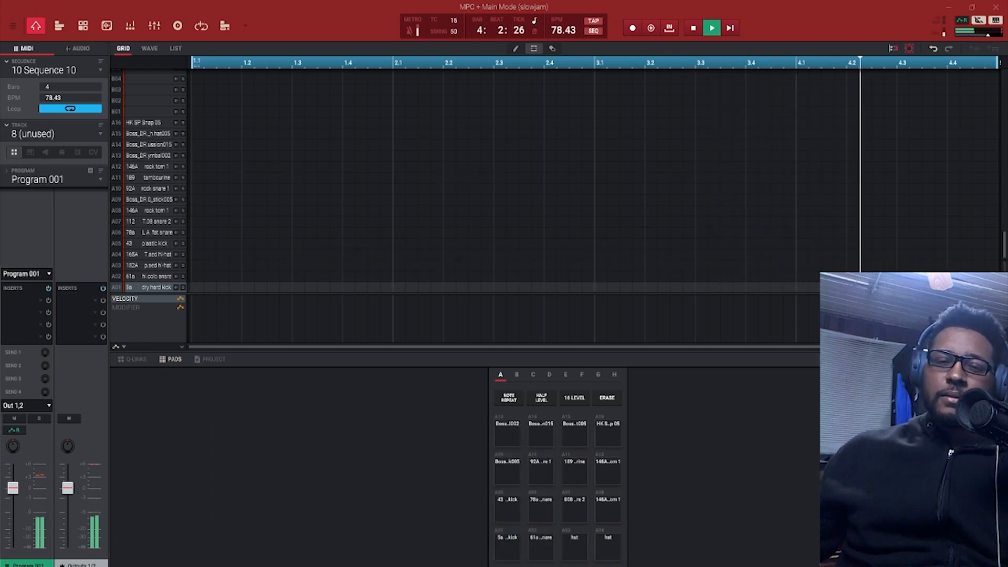
key(space)
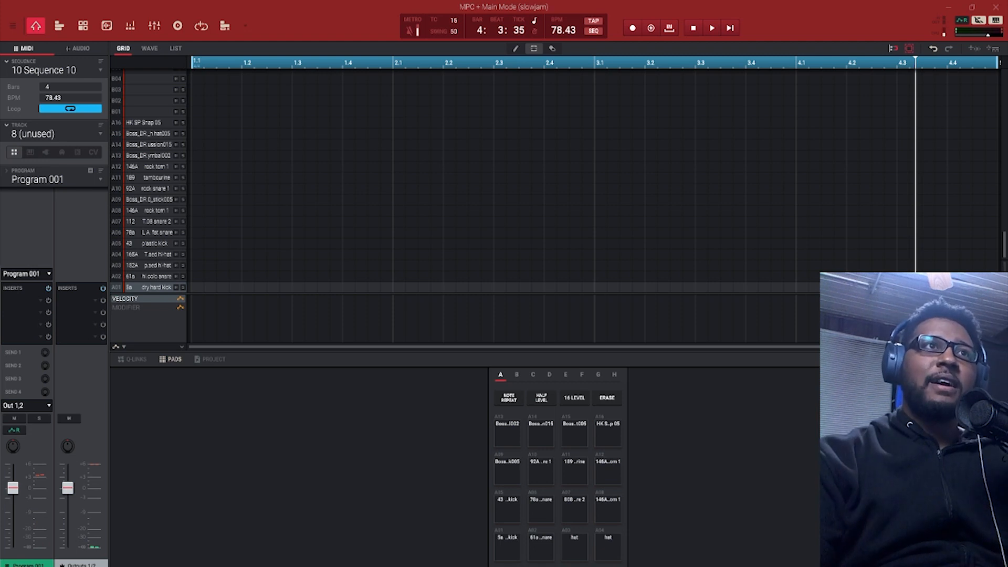
- Review the audio mixdown export settings and close them without exporting
click(14, 27)
mouse_move(24, 41)
mouse_move(84, 152)
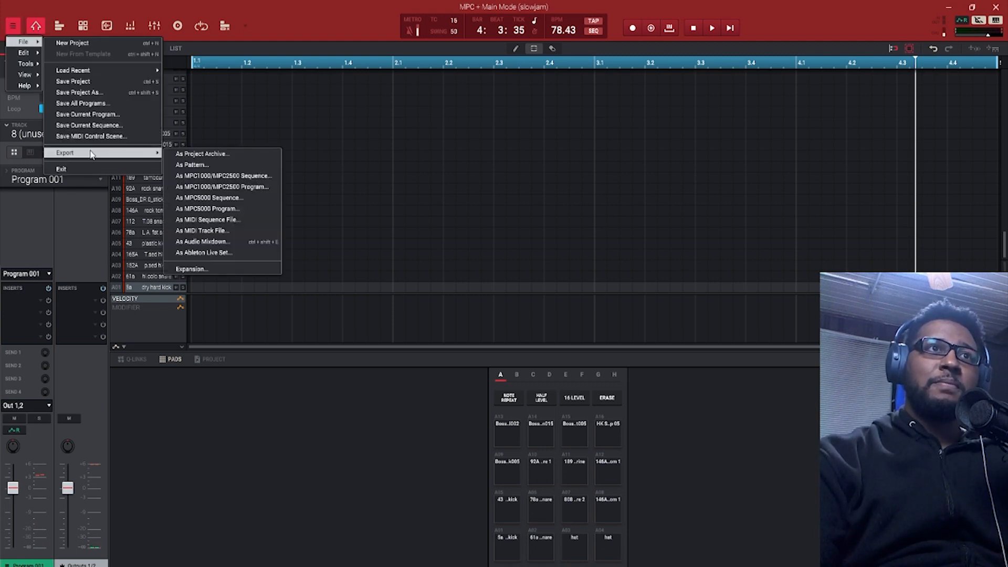
click(225, 242)
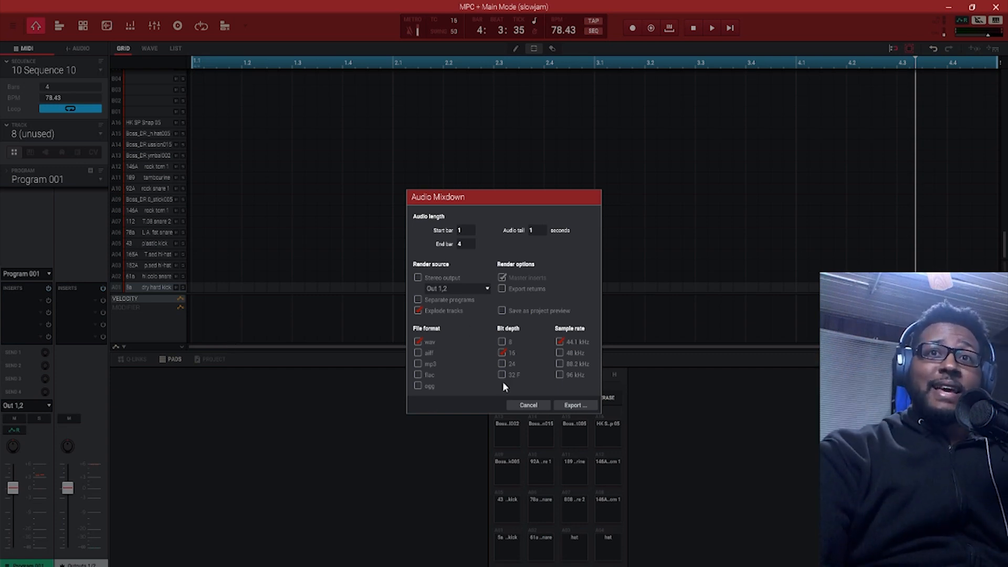
click(528, 405)
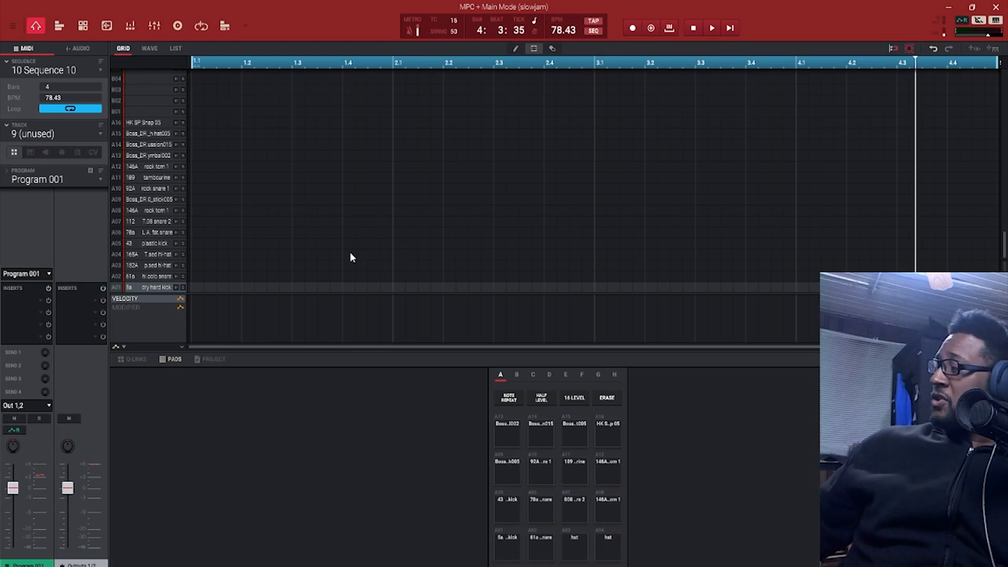
- Browse the sequence's tracks up to track 14 and return to Track 10
key(Down)
key(Down)
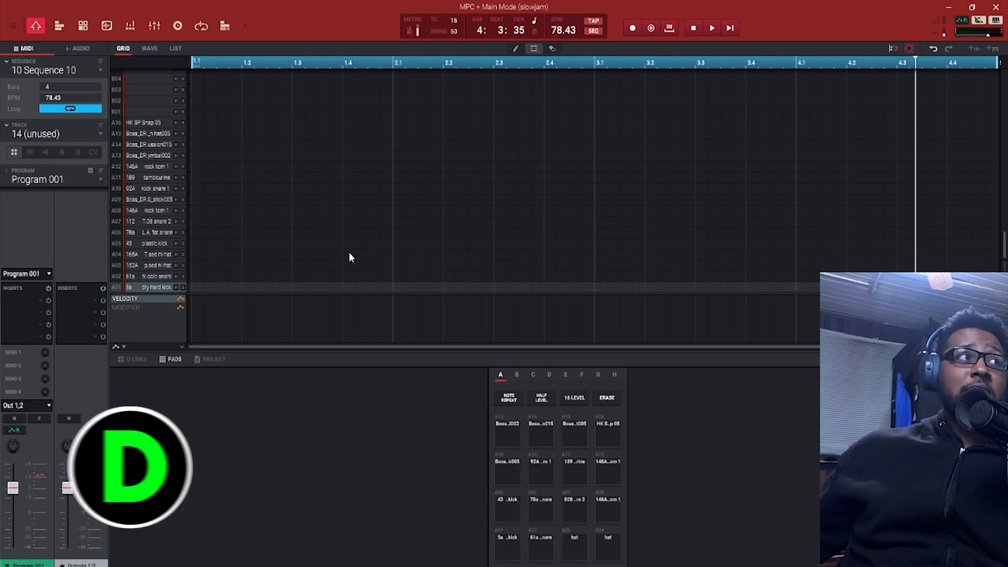
key(Up)
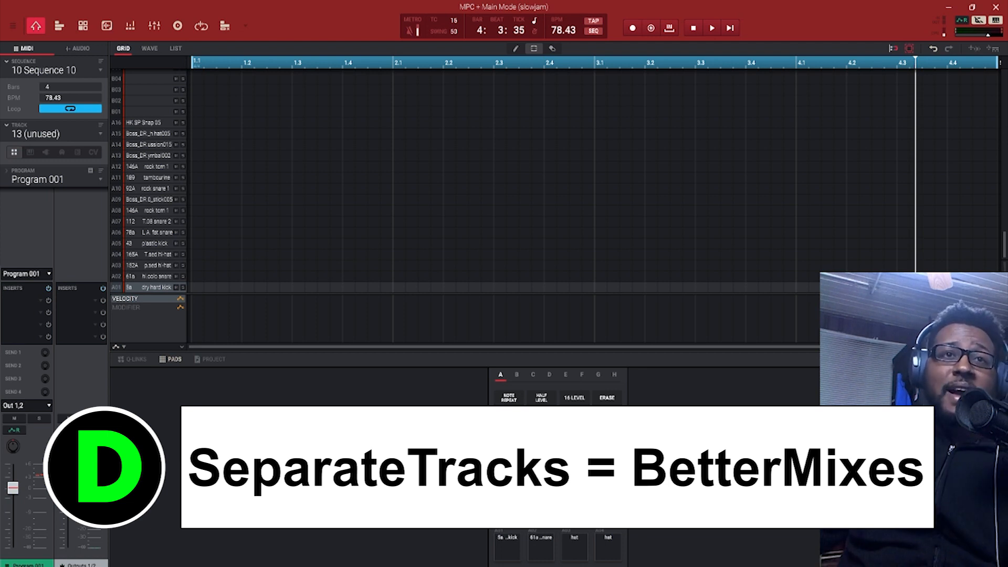
key(Up)
key(Up)
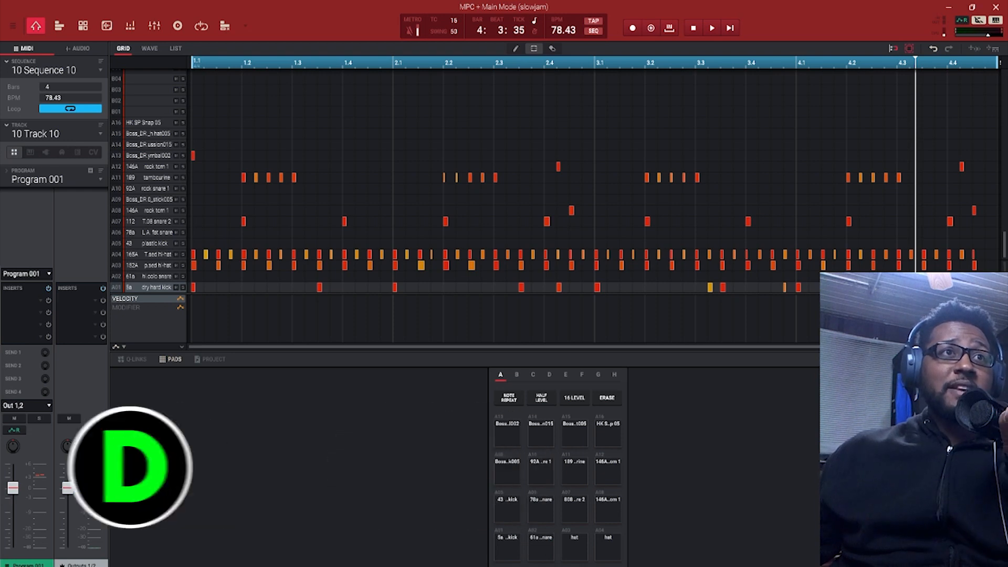
- Look through the separated drum tracks from Track 11 up to track 18, and return to the full drum pattern on Track 10
key(Down)
key(Down)
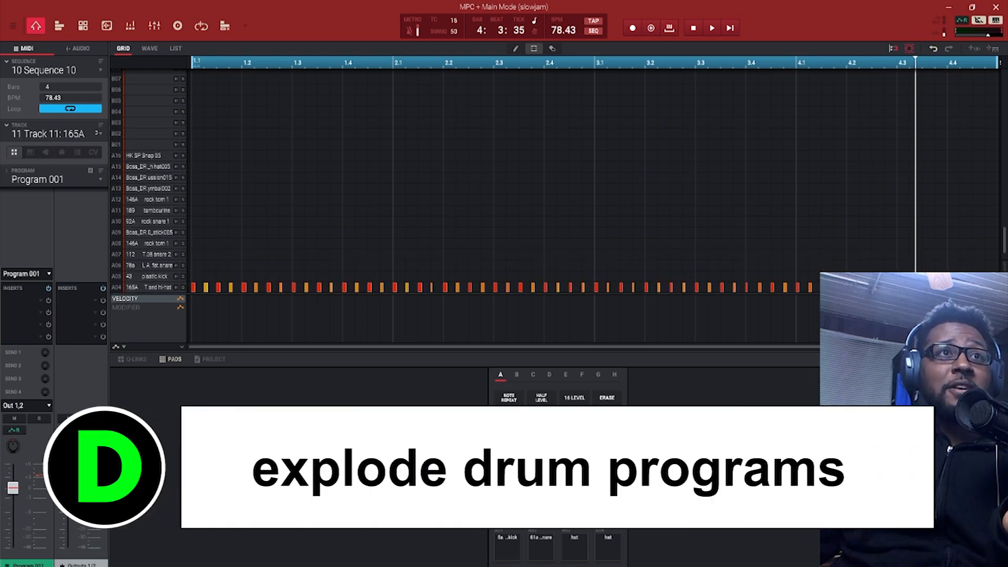
key(Down)
key(Down)
key(Down)
key(Down)
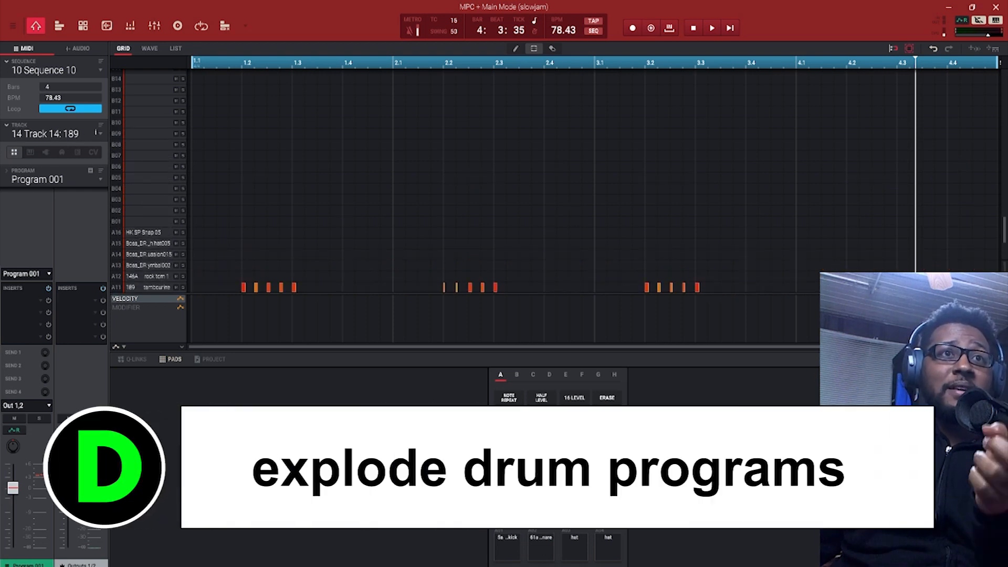
key(Down)
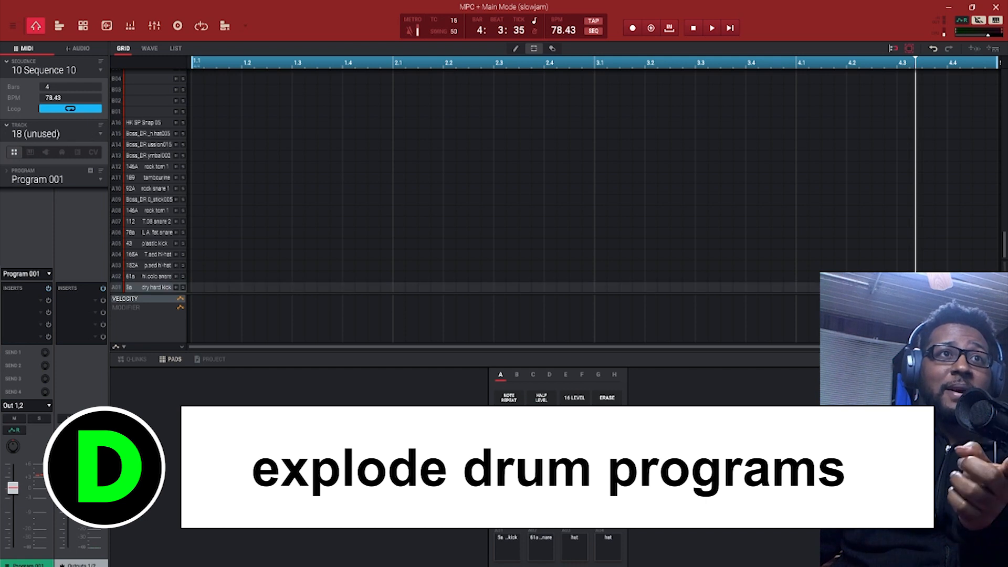
key(Up)
key(Up)
key(Up)
key(Up)
key(Up)
key(Up)
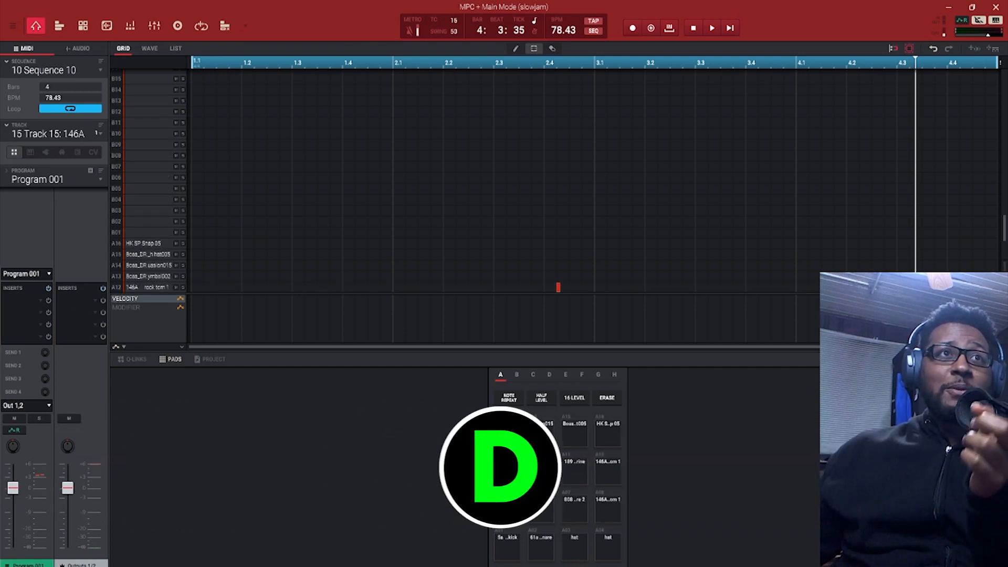
key(Up)
key(Up)
key(Up)
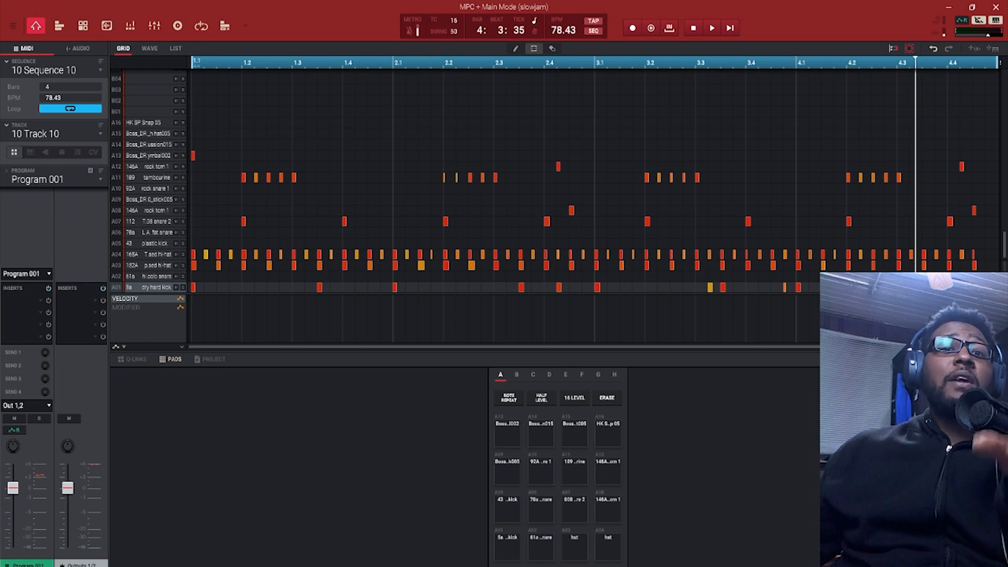
- Select Track 09 with the hi-hat part, play the sequence briefly, and stop
key(Up)
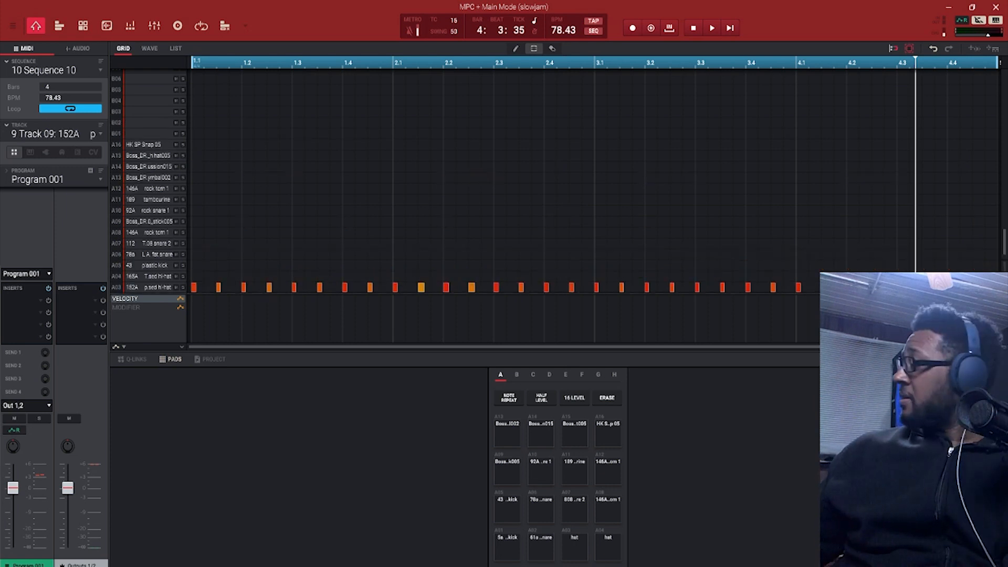
key(space)
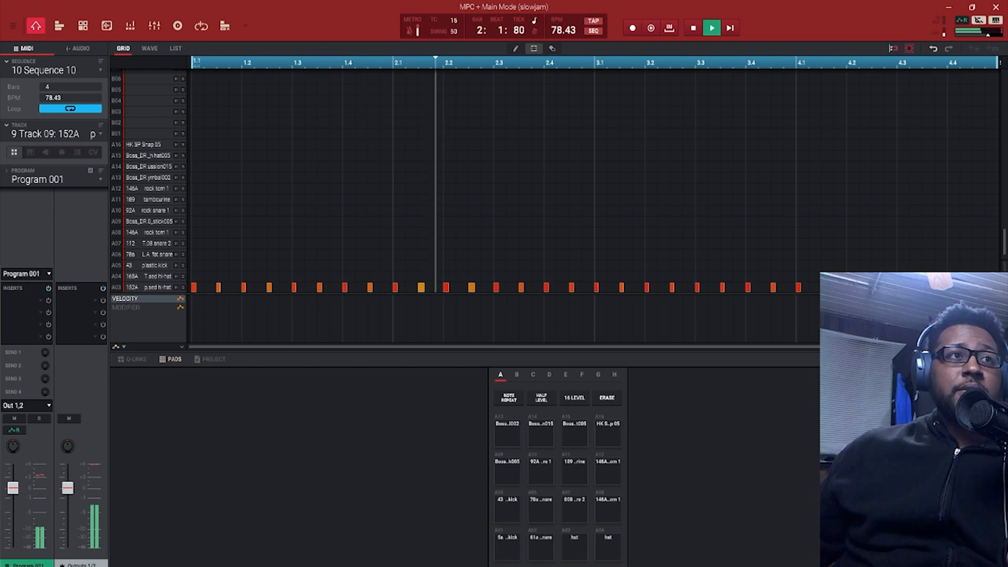
key(space)
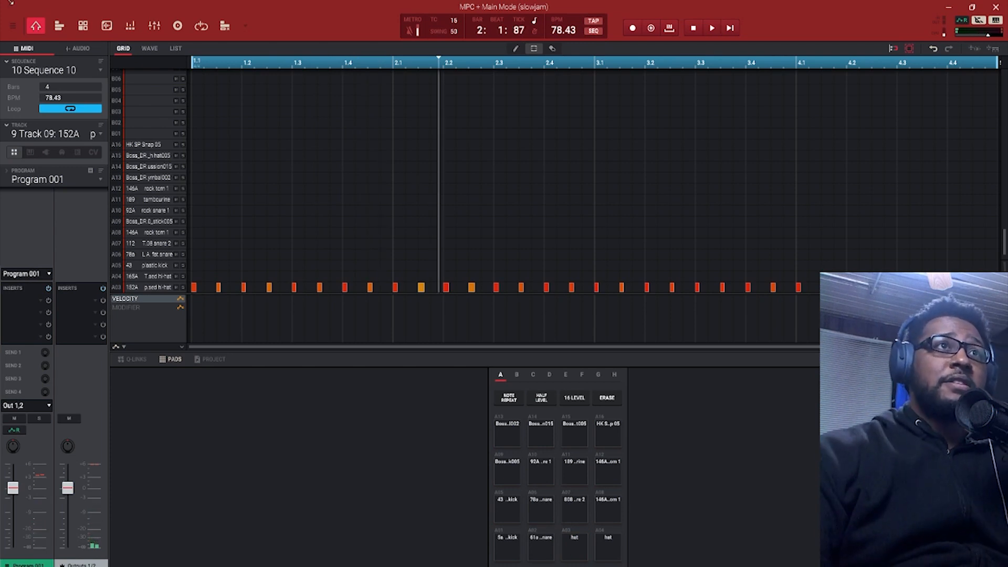
- Examine the render source options in the audio mixdown settings and cancel the export
click(17, 28)
mouse_move(23, 42)
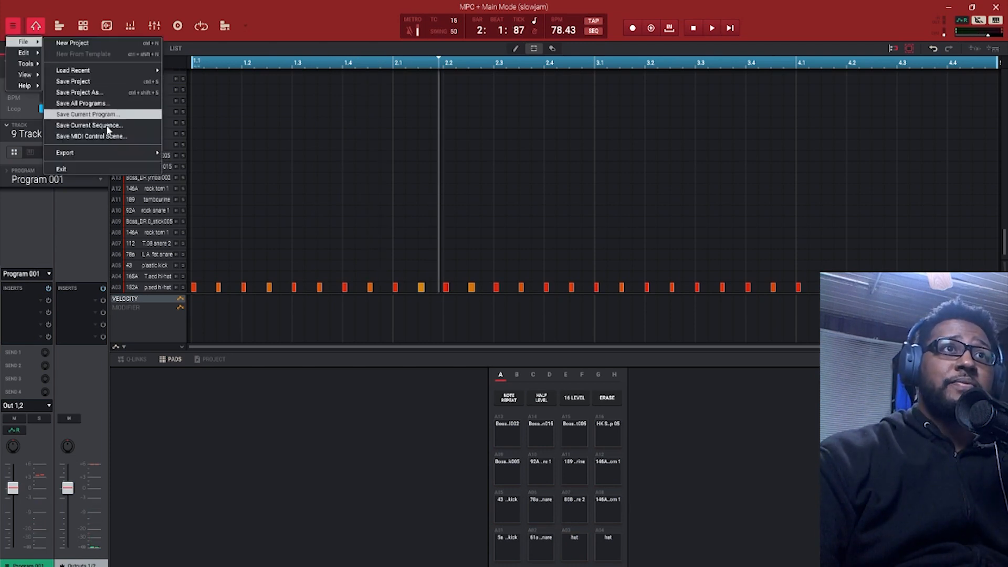
mouse_move(114, 154)
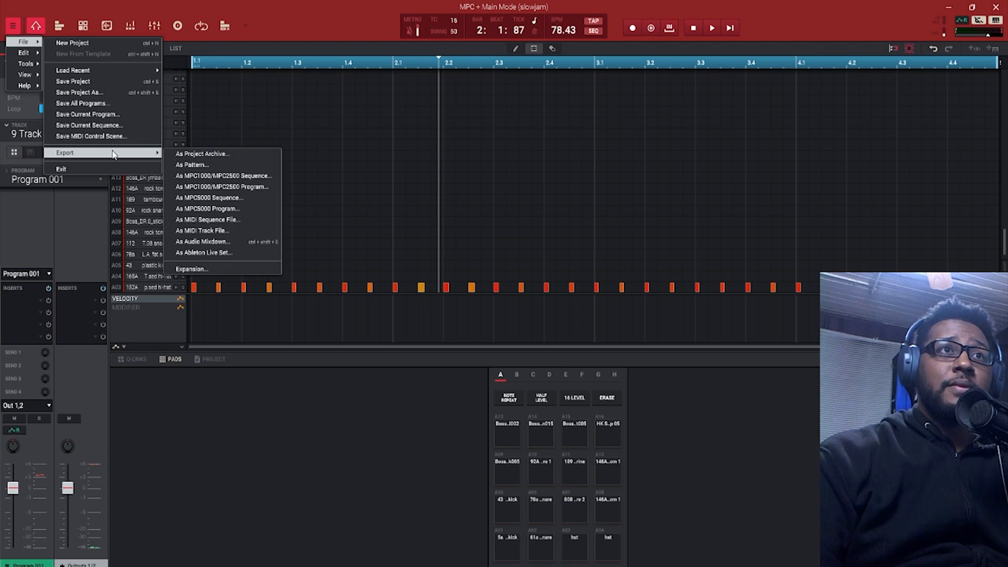
click(226, 242)
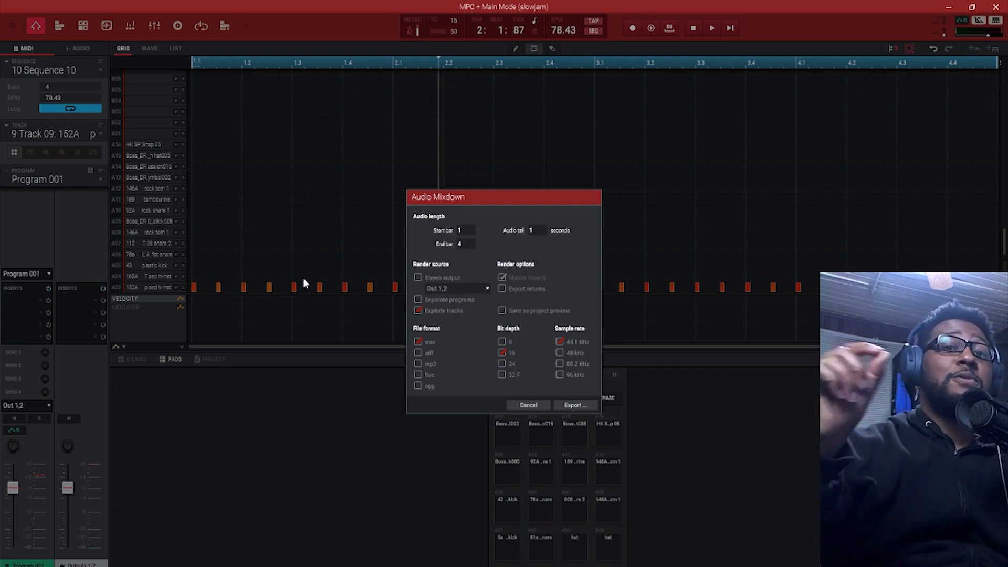
click(546, 401)
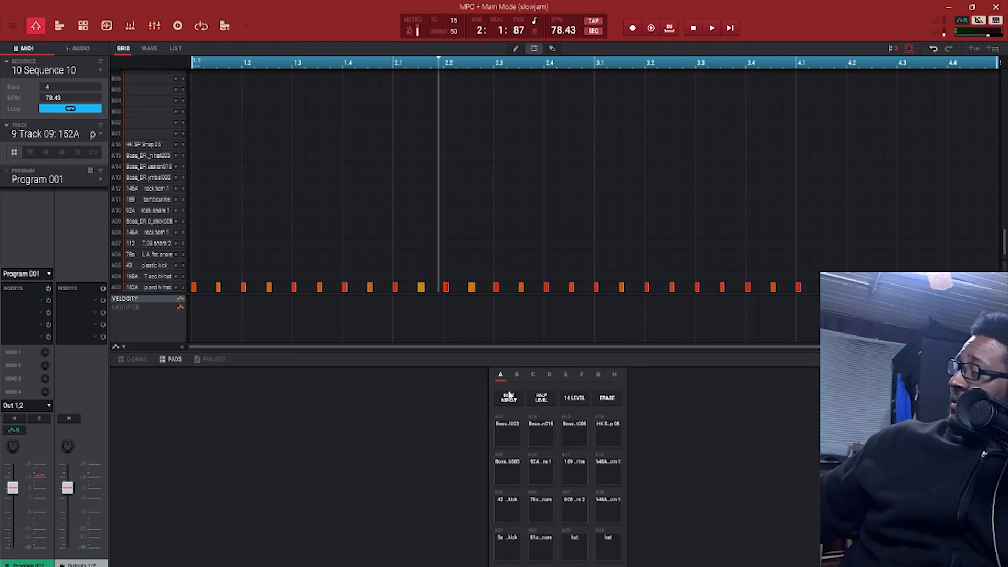
- Go up to Track 01 with the JV-1080 plugin part and play the sequence
key(Up)
key(Up)
key(Up)
key(Up)
key(Up)
key(Up)
key(Up)
key(Up)
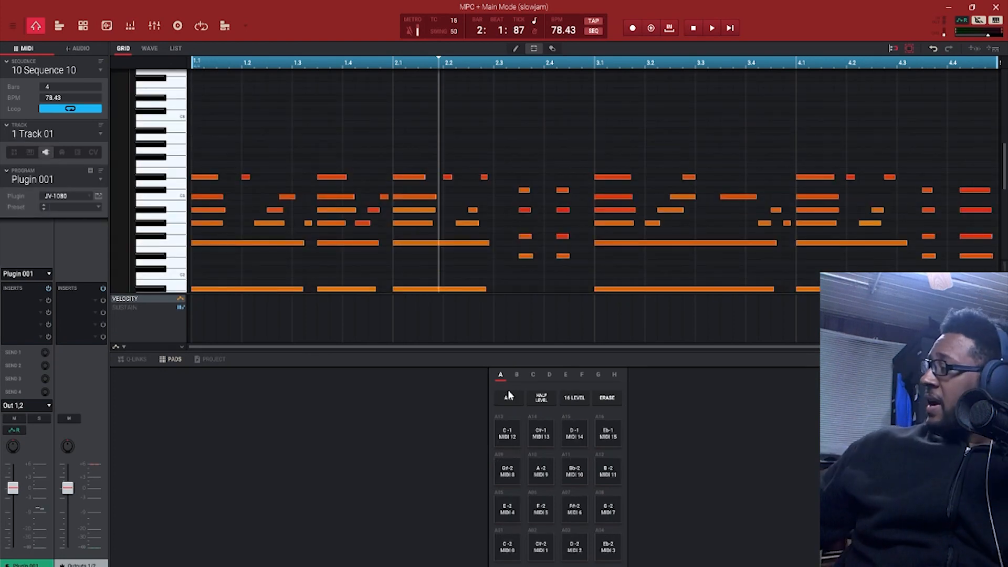
key(space)
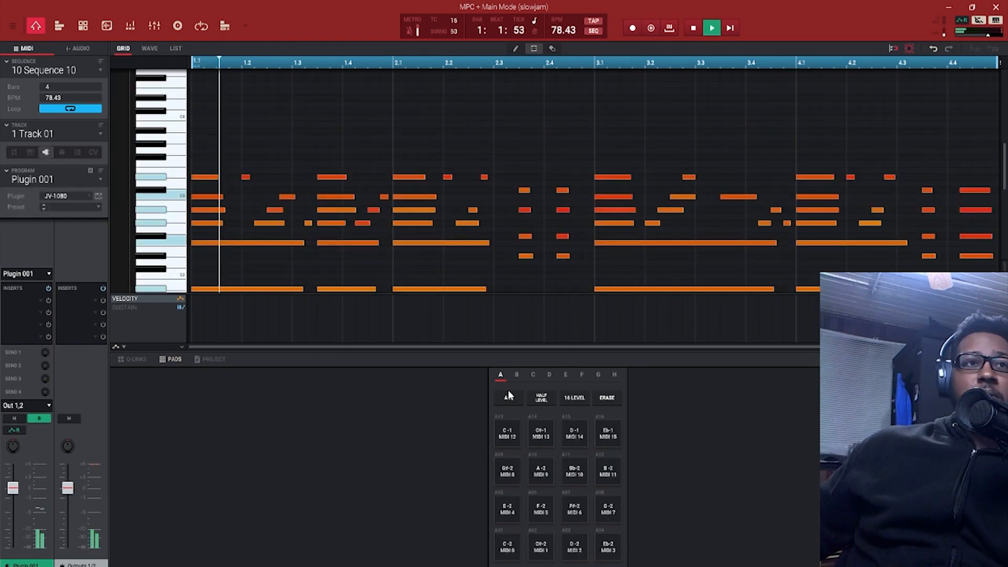
- Switch to Track 02 with the Trilian part, play it briefly, and stop
key(Down)
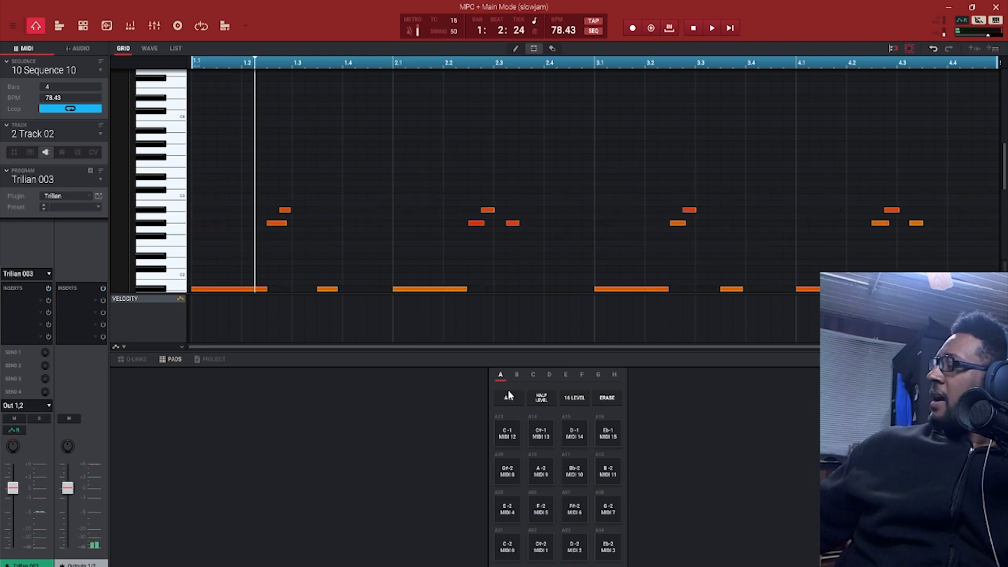
key(space)
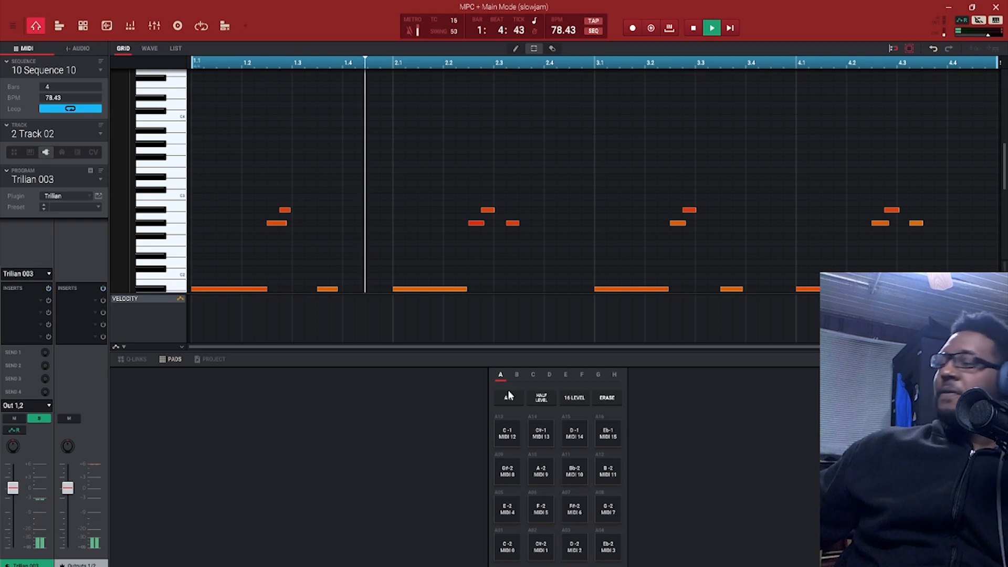
key(space)
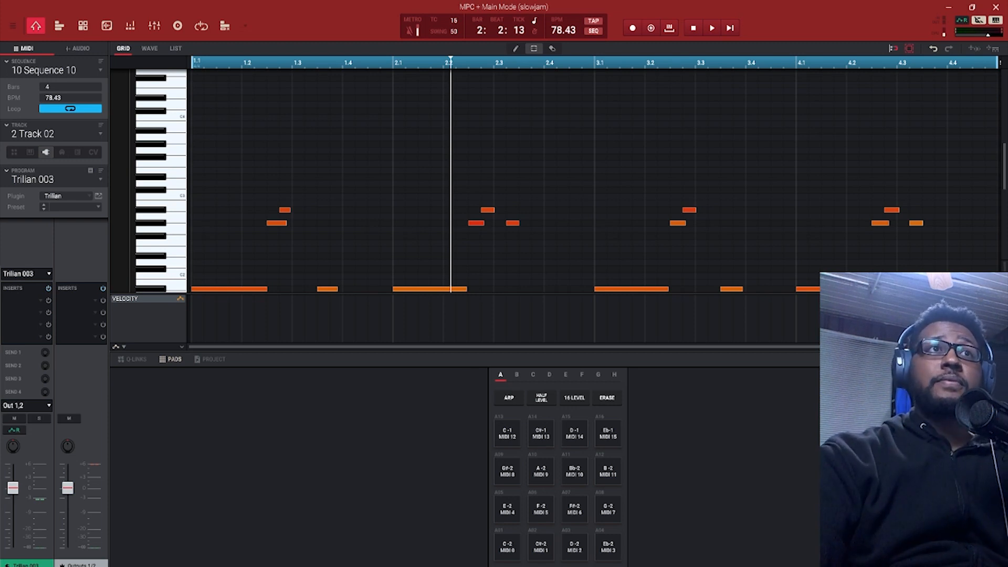
- Check the audio mixdown settings with Track 02 selected and cancel without exporting
click(12, 25)
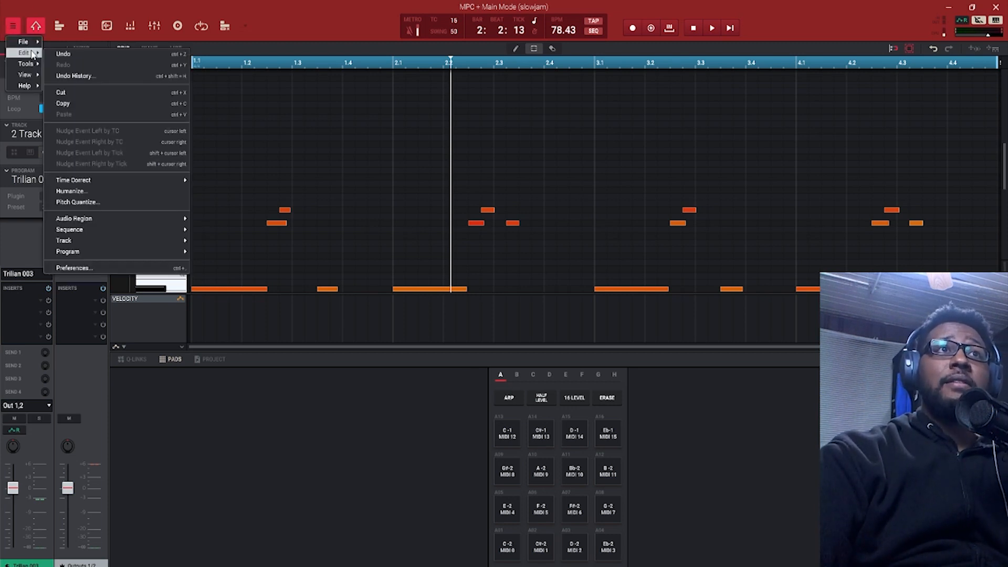
mouse_move(23, 41)
mouse_move(105, 153)
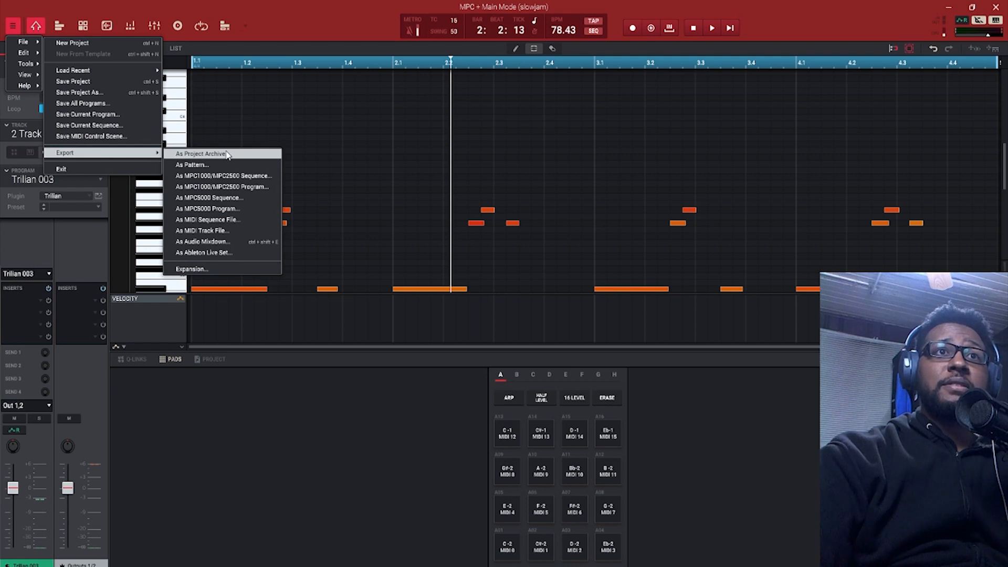
click(248, 242)
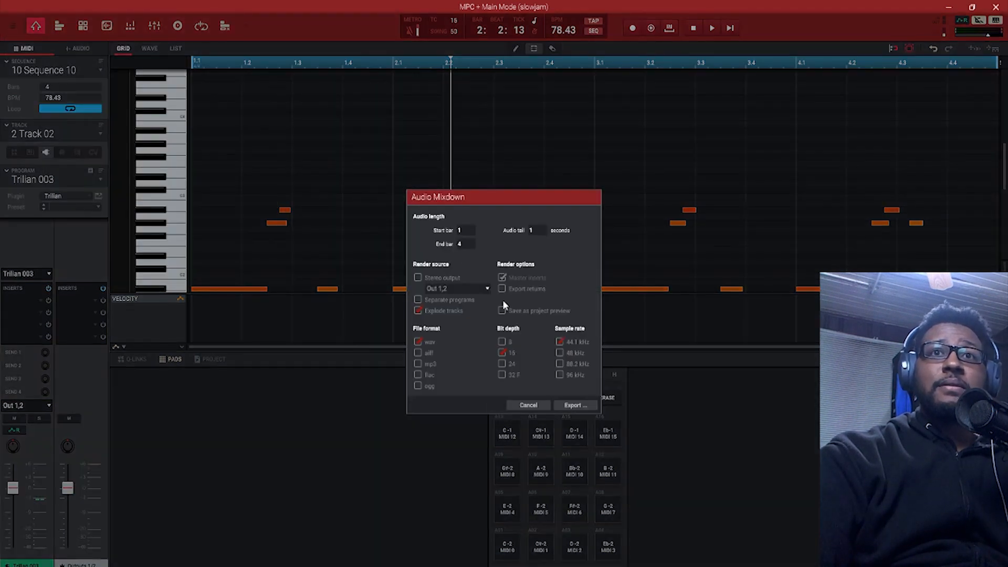
click(528, 406)
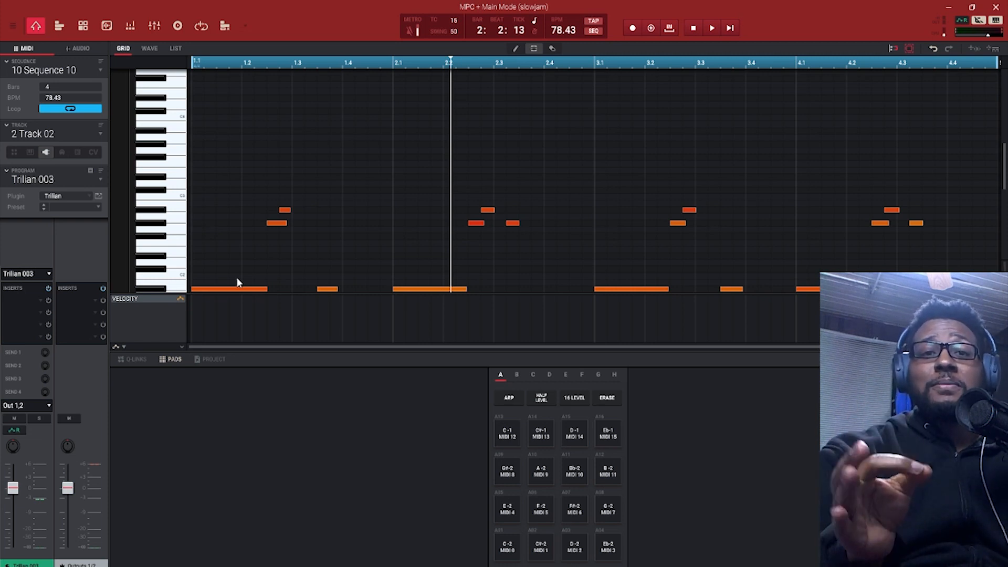
- Proceed with an audio mixdown export of bars 1 to 4 using Explode tracks, wav, 16-bit and 44.1 kHz
click(14, 26)
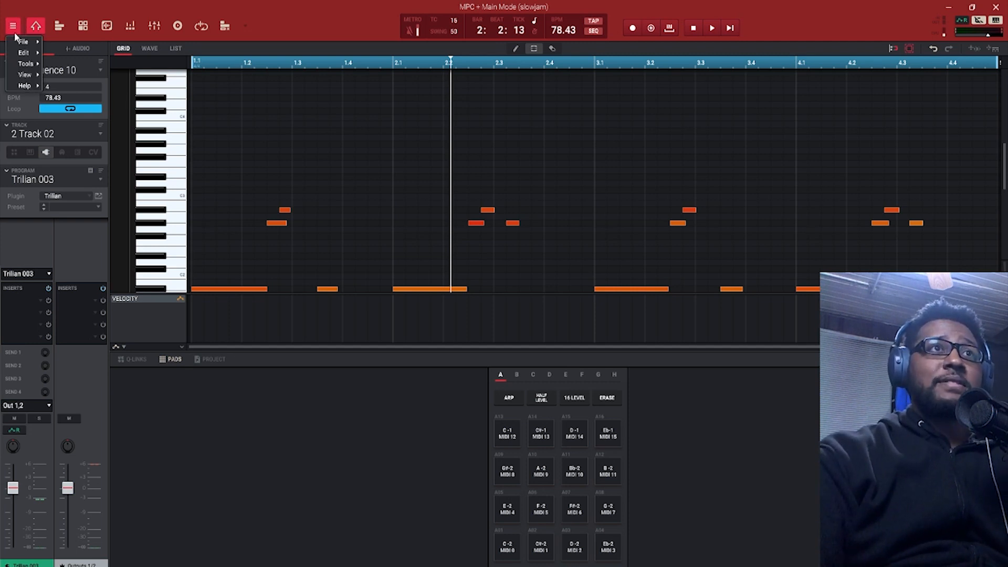
mouse_move(23, 41)
mouse_move(101, 153)
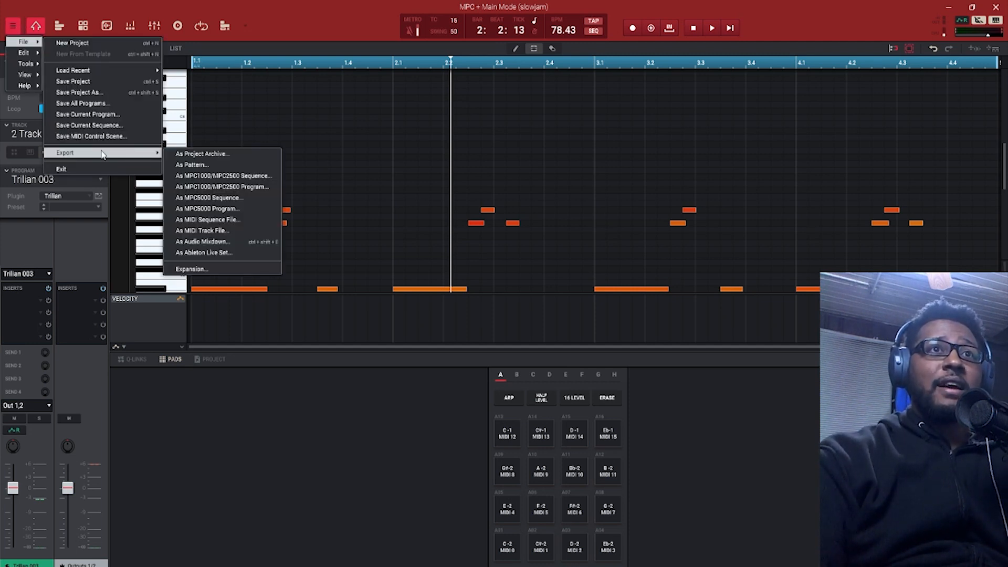
click(222, 240)
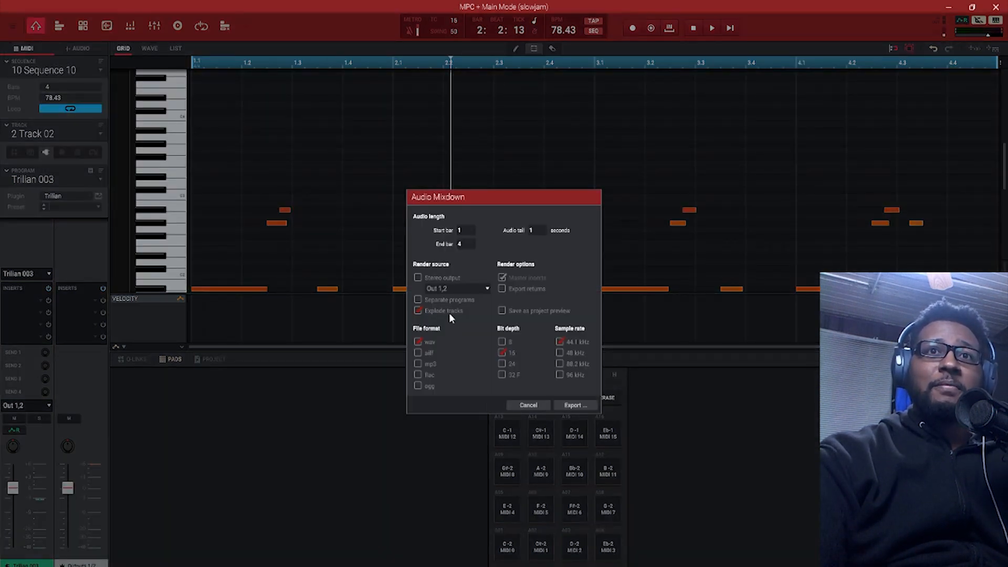
click(571, 404)
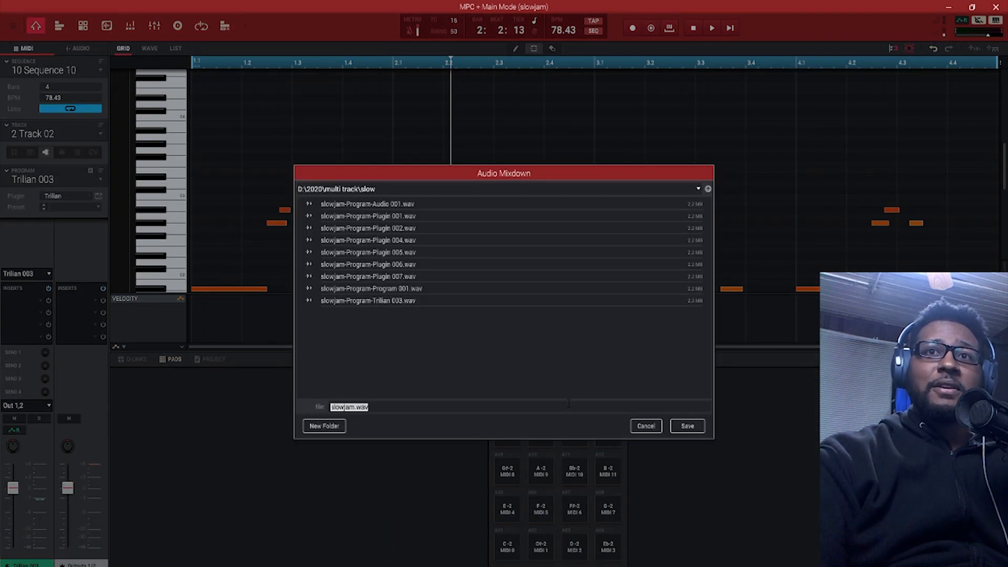
- Try to create a new folder named slow inside D:\2020\multi track
click(708, 188)
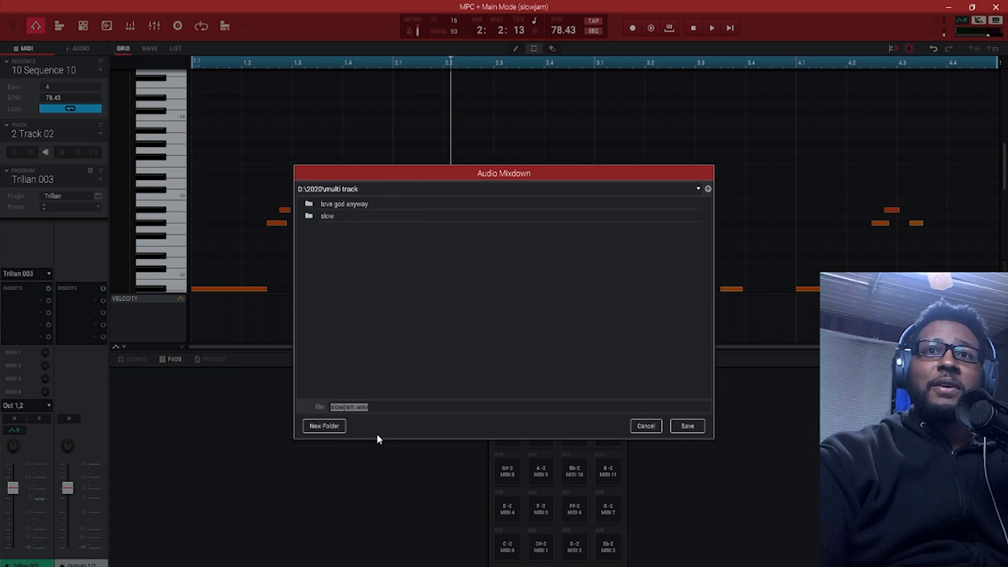
click(329, 433)
text(slow)
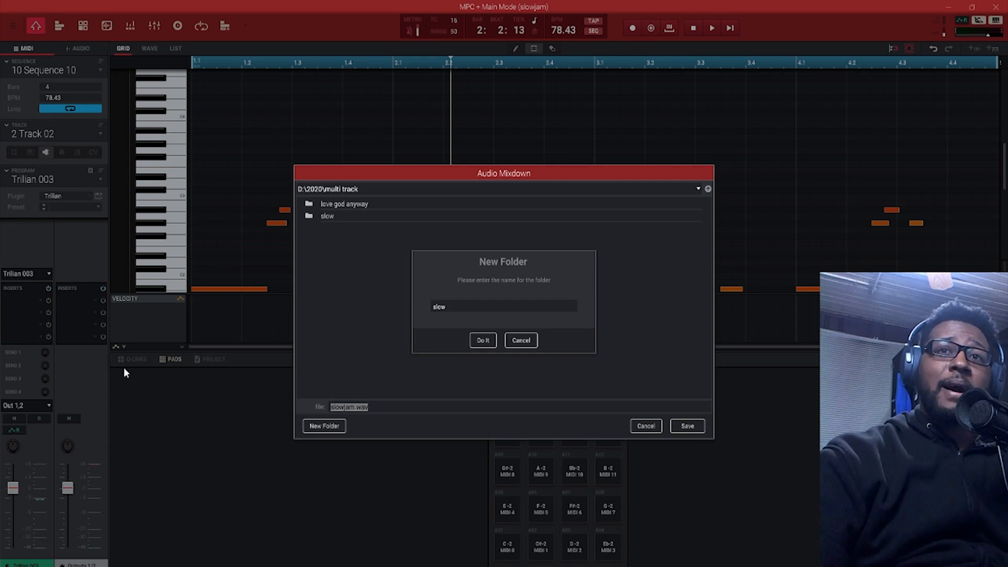
click(490, 346)
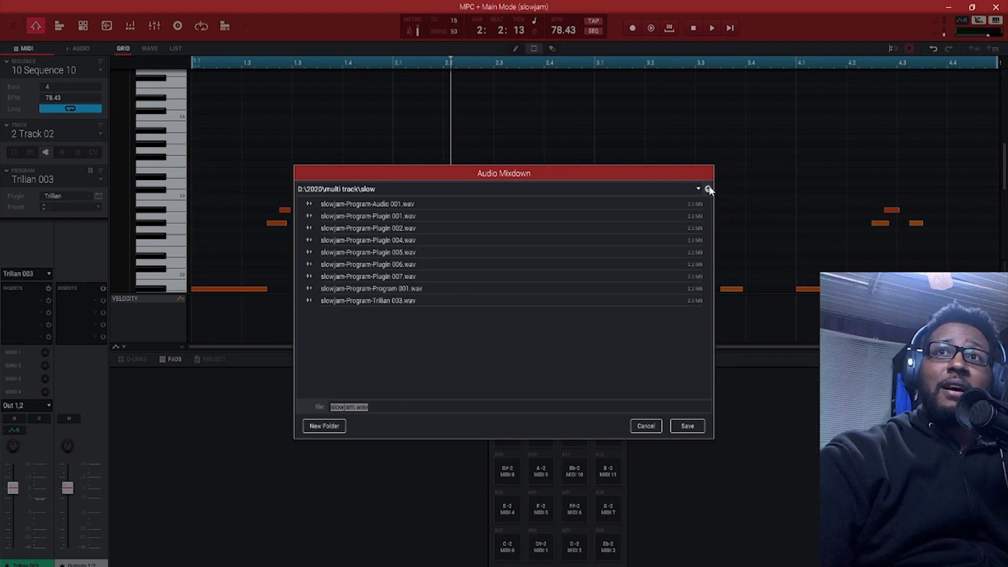
- Create a folder named slow 2 inside multi track and save the mixdown there as slowjam78.43.wav
click(707, 188)
click(329, 426)
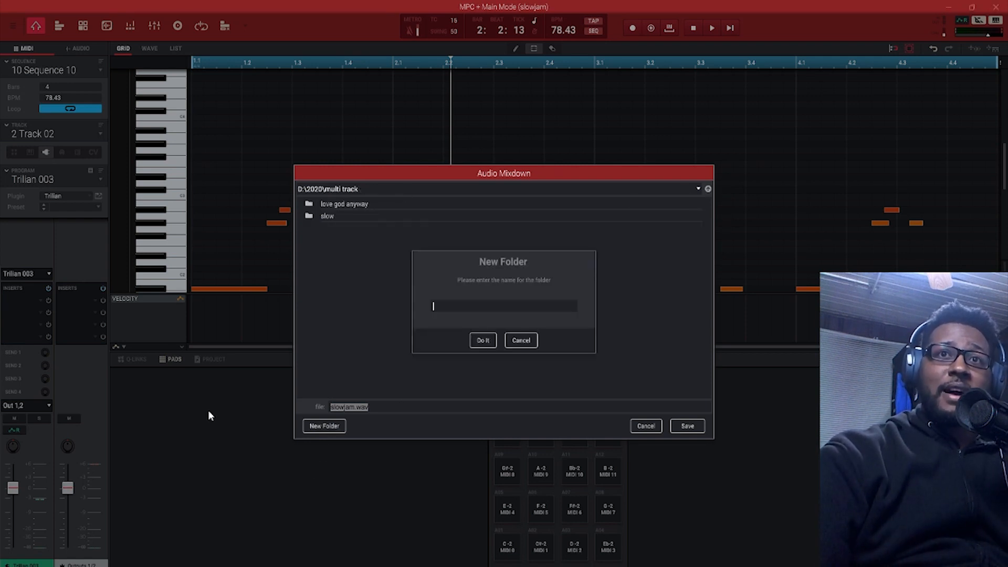
text(slow 2)
key(Return)
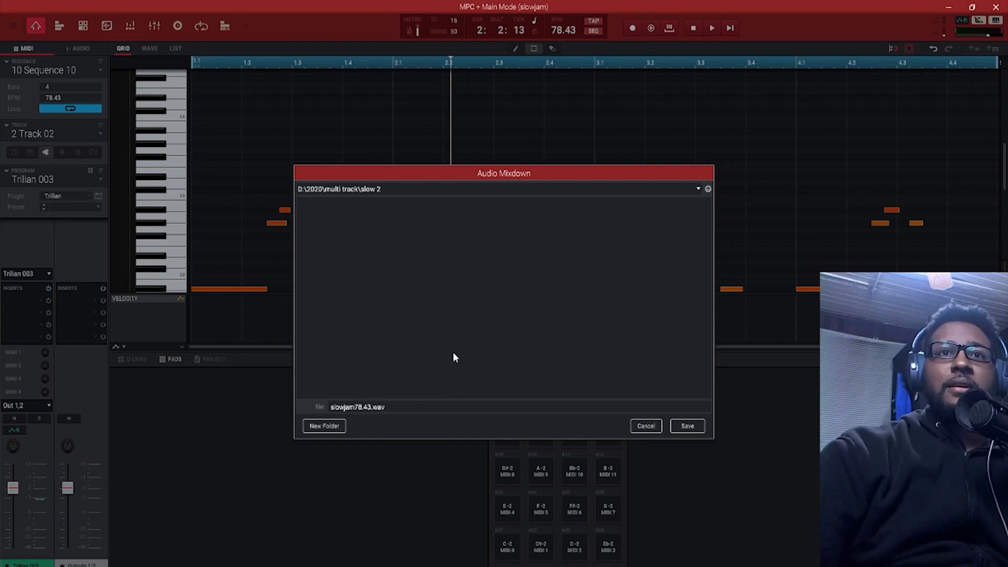
click(693, 429)
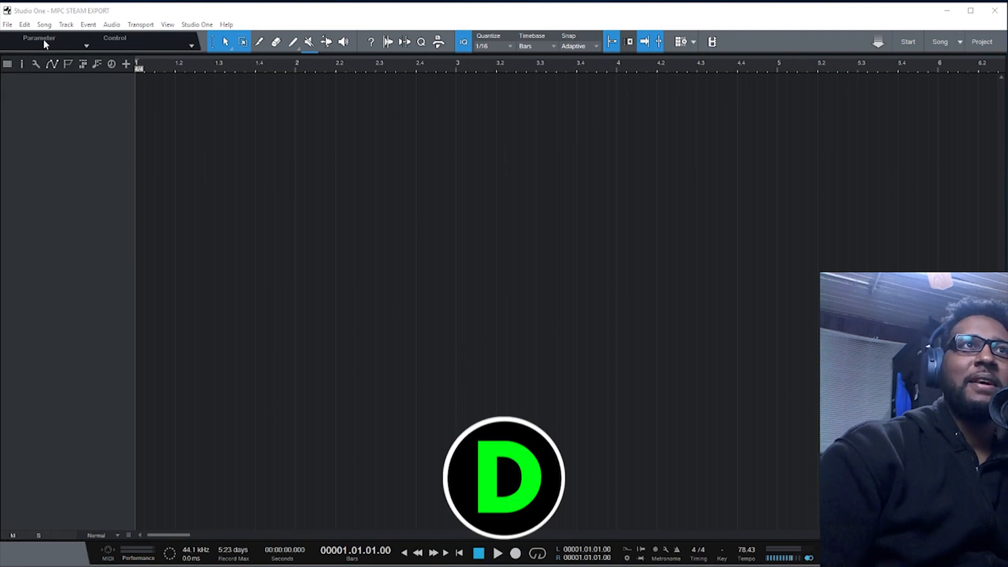
- Switch to the MPC STEAM EXPORT song in Studio One and browse to D:\2020\multi track\slow 2 for a file import
click(26, 25)
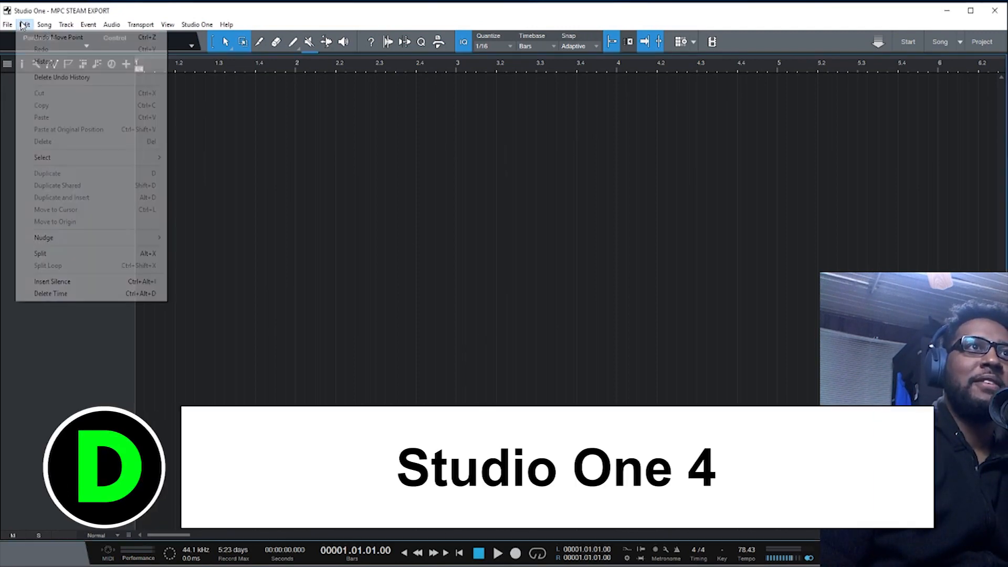
mouse_move(39, 27)
click(68, 37)
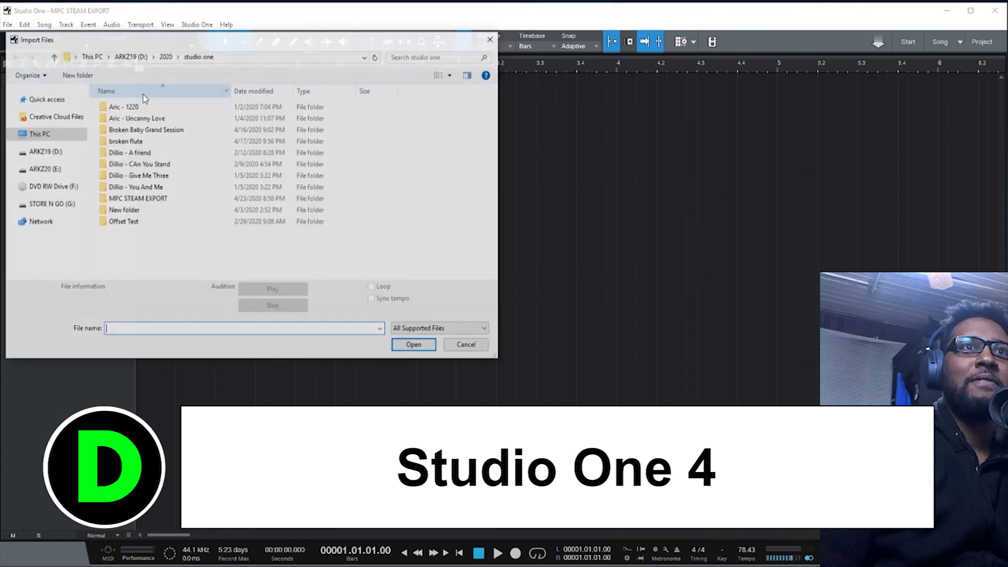
click(167, 60)
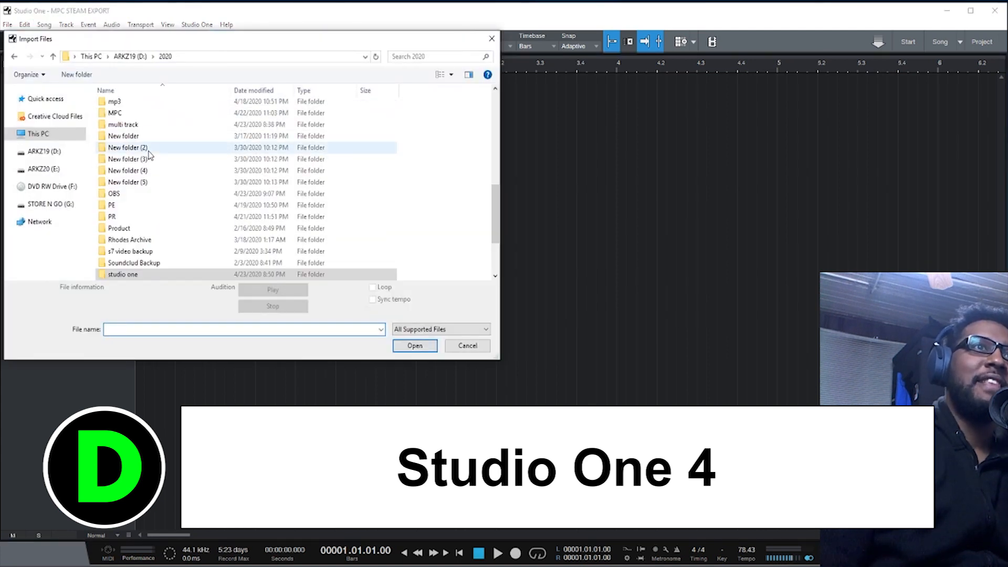
double_click(127, 127)
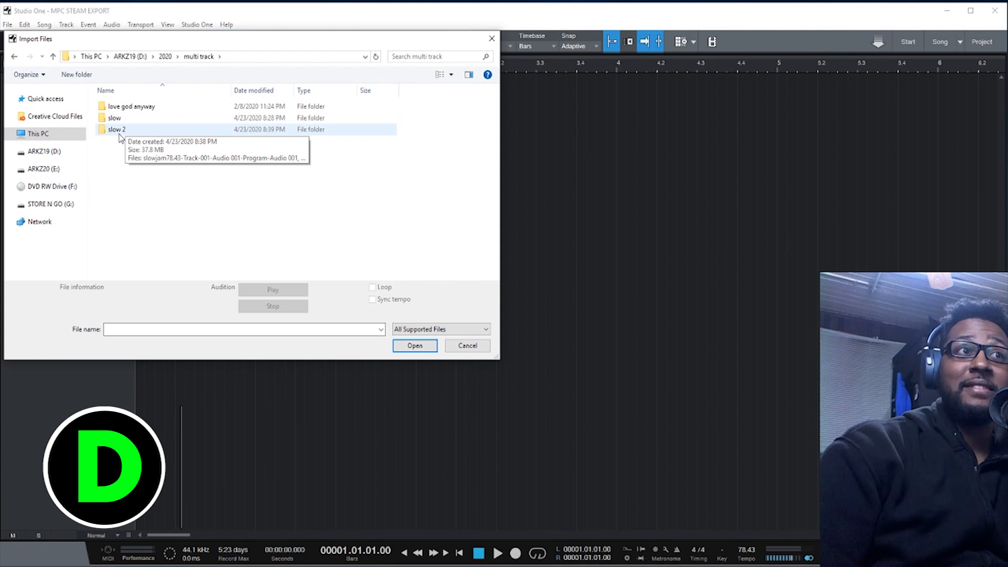
double_click(127, 129)
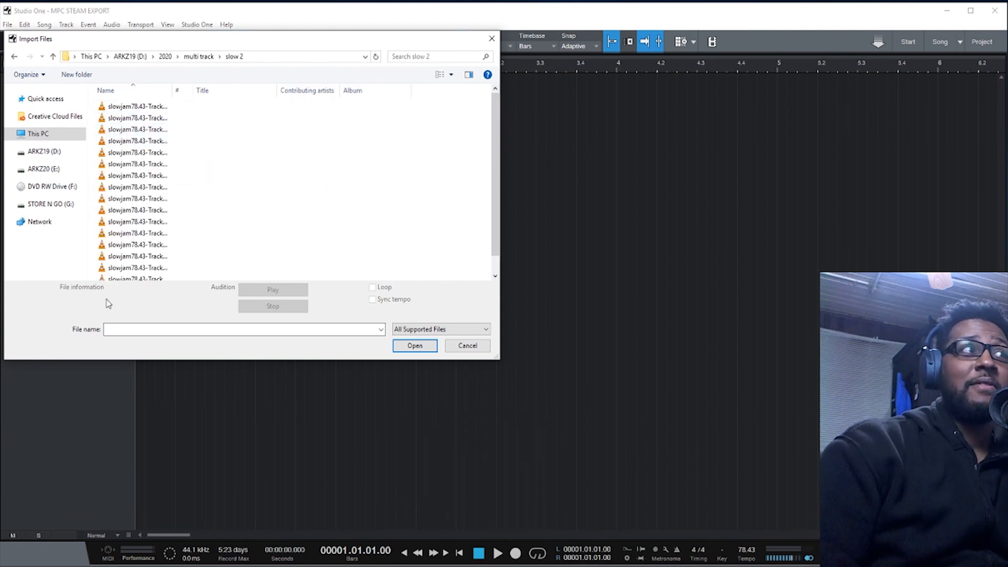
- Import all the slowjam78.43 track files from the slow 2 folder into the song
click(138, 107)
scroll(136, 184, down, 1)
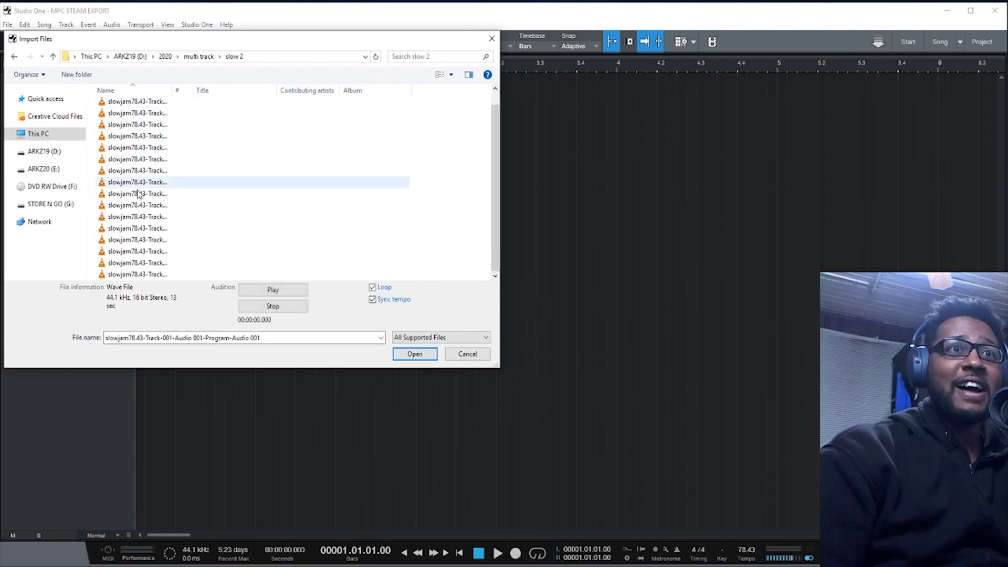
shift+click(133, 276)
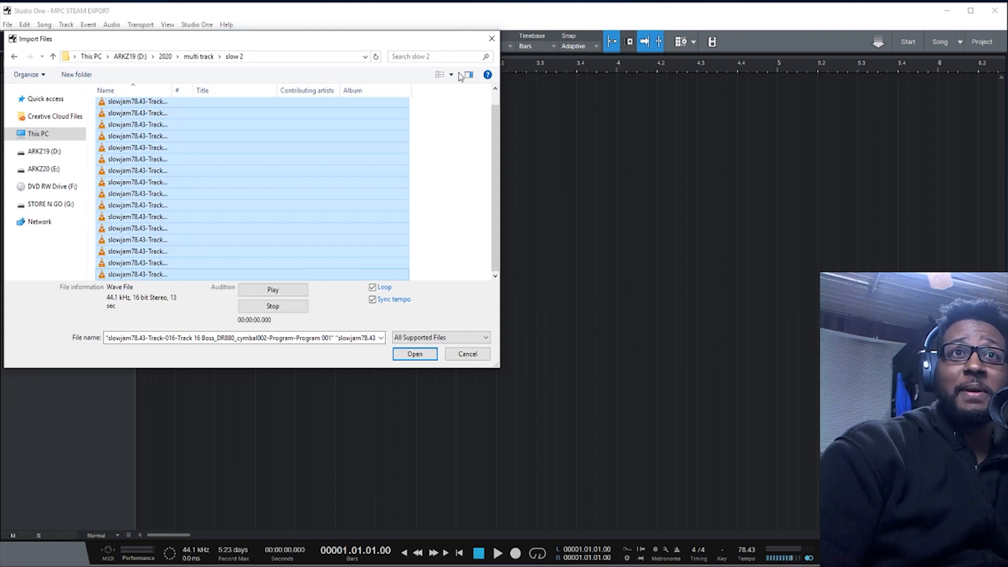
click(411, 360)
- Look through the imported tracks and reduce the track height to Tiny
scroll(408, 303, down, 1)
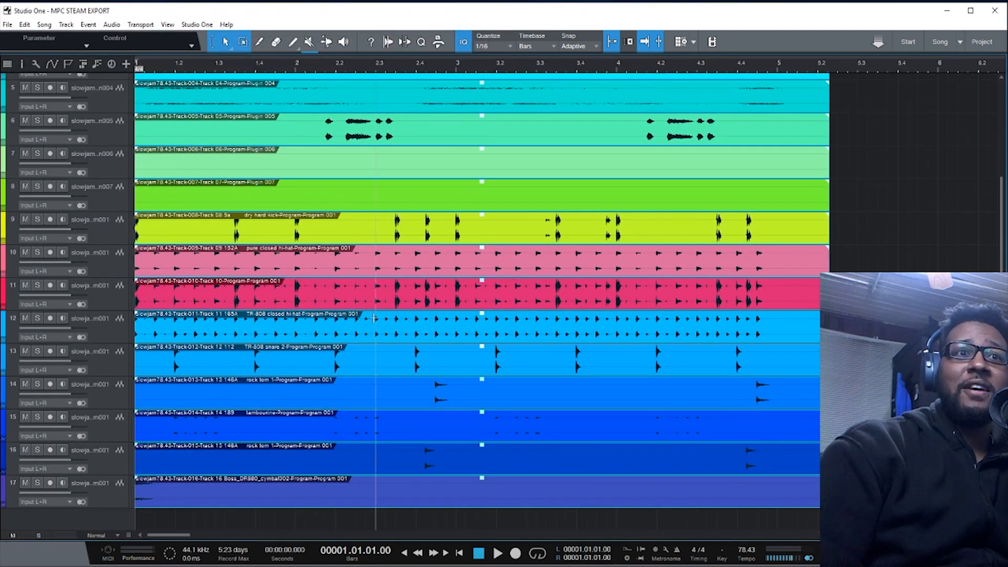
scroll(394, 326, up, 1)
scroll(348, 249, down, 1)
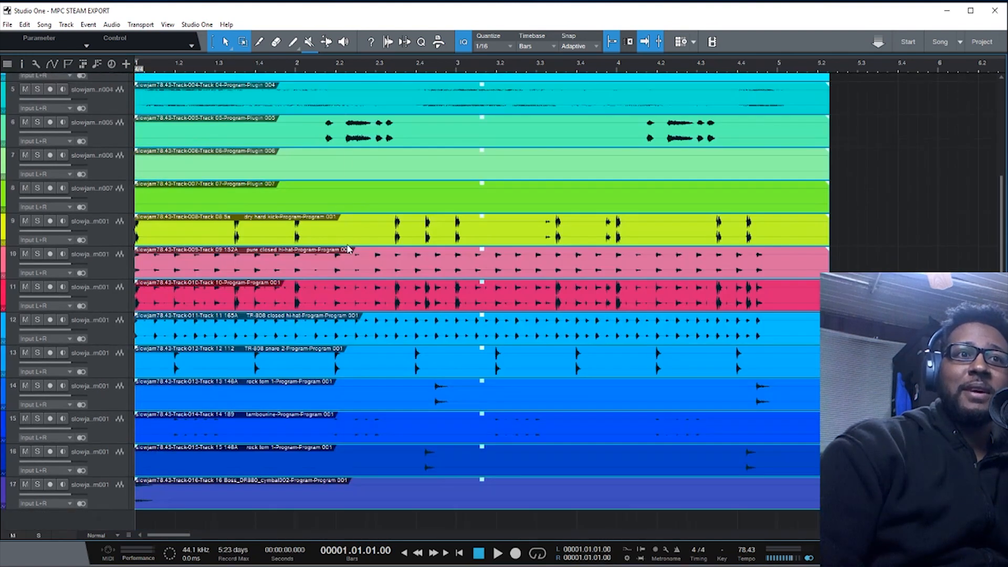
scroll(944, 247, down, 5)
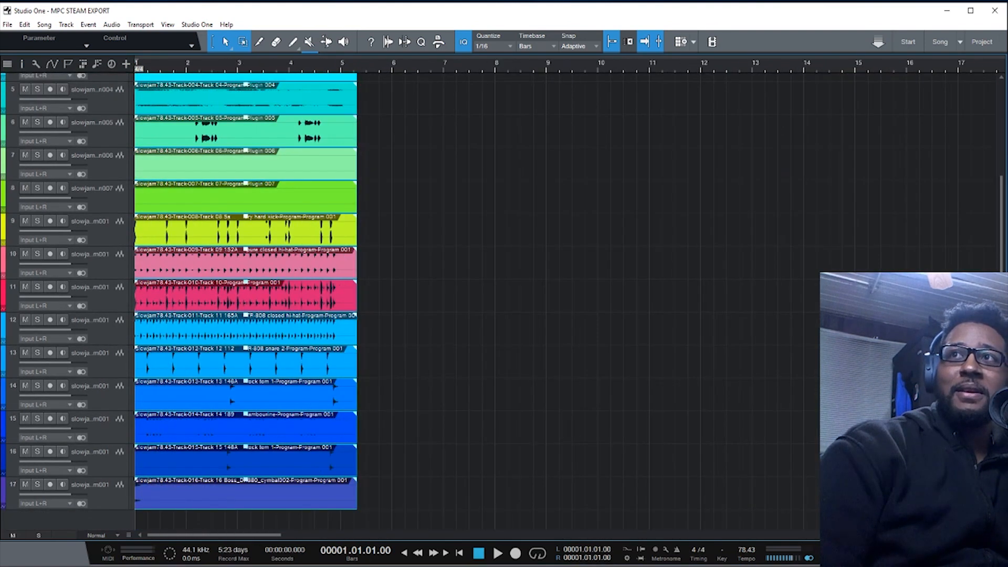
scroll(457, 409, up, 2)
scroll(263, 499, down, 2)
drag(128, 533, 126, 522)
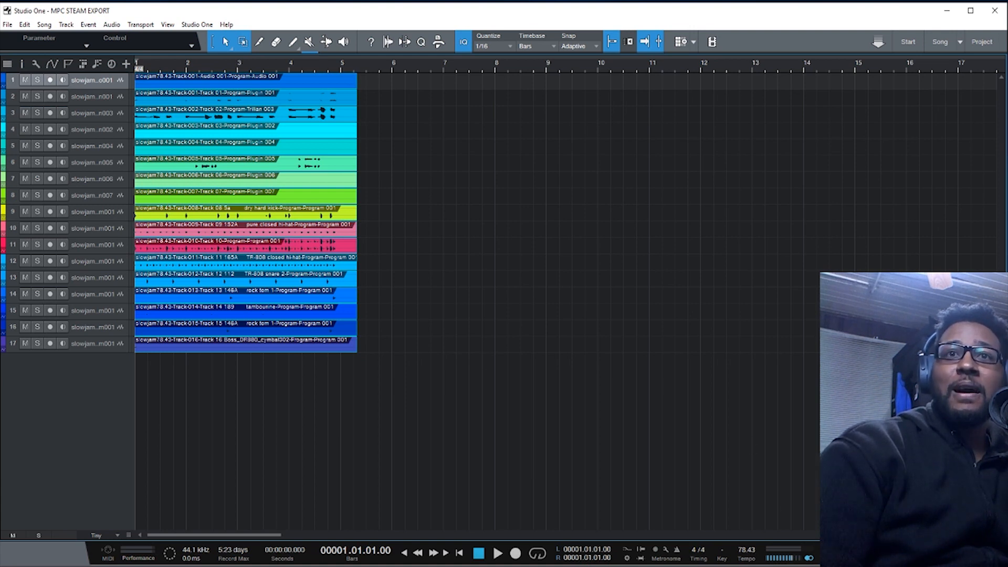
- Examine the imported waveforms closely at the start of bar 1 and across their full length
key(e)
key(e)
key(e)
key(e)
key(e)
key(e)
key(e)
key(e)
key(e)
key(e)
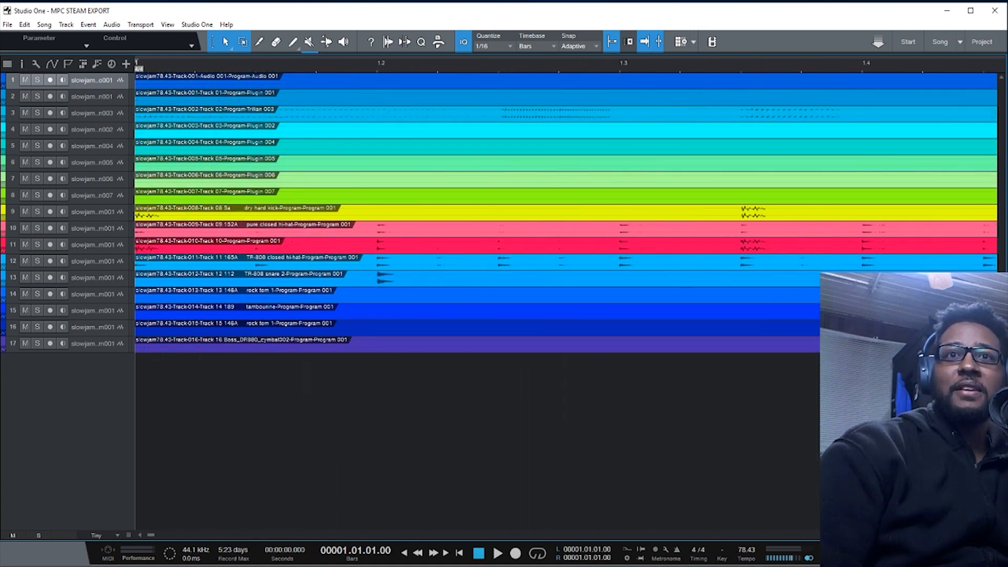
key(w)
key(w)
key(w)
key(w)
key(w)
key(w)
key(w)
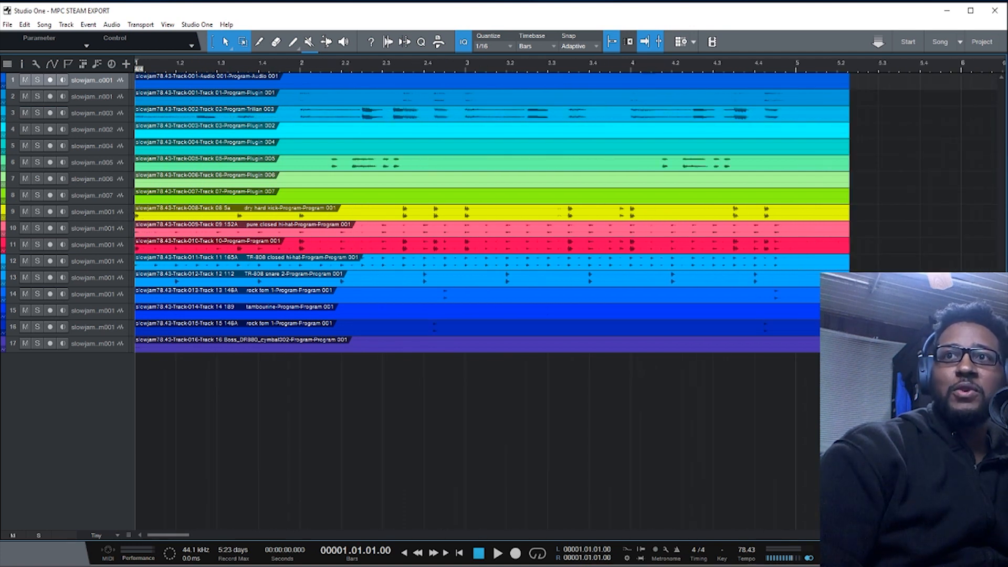
- Play the tail of the imported tracks from bar 5 several times
click(796, 68)
key(space)
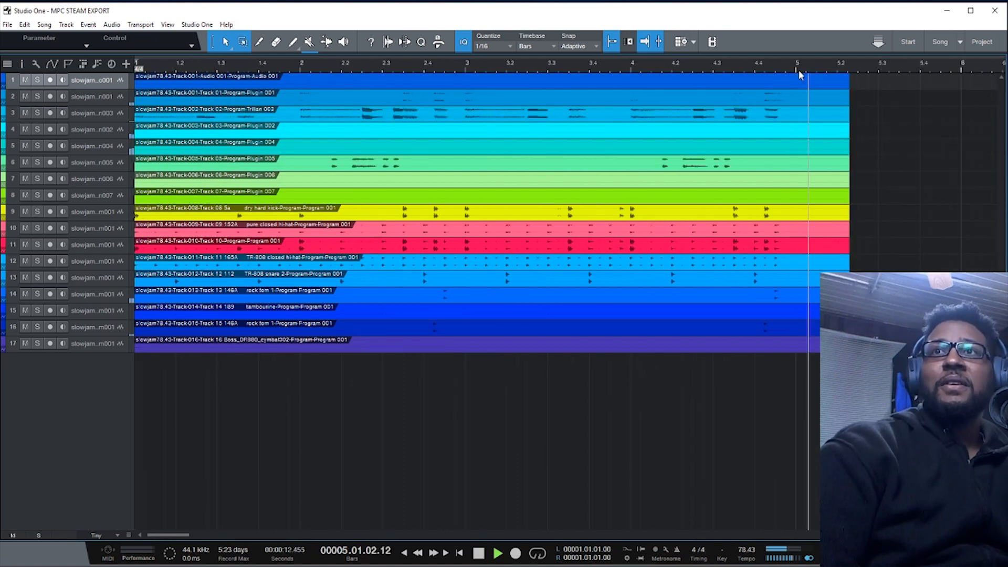
key(space)
key(space)
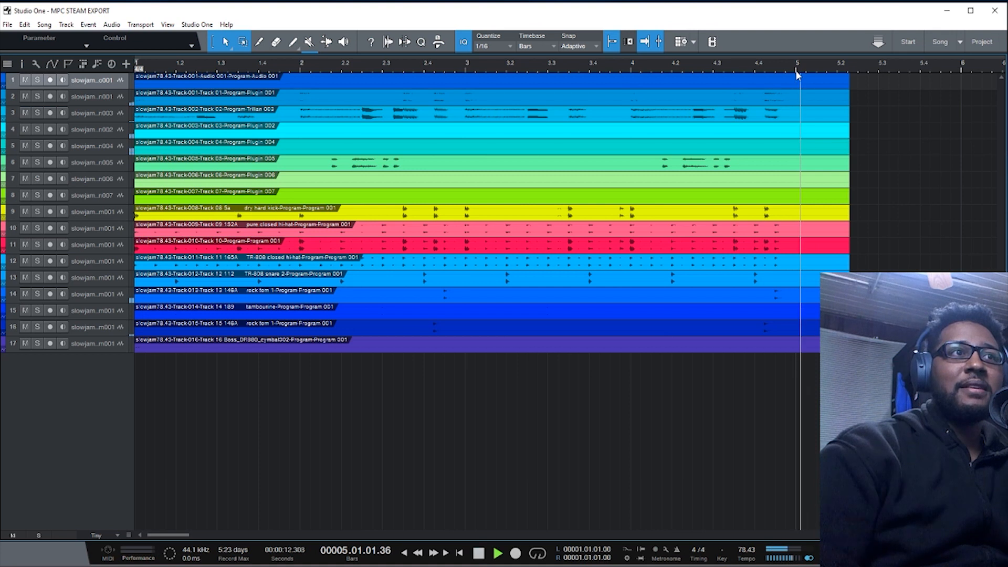
key(space)
key(space)
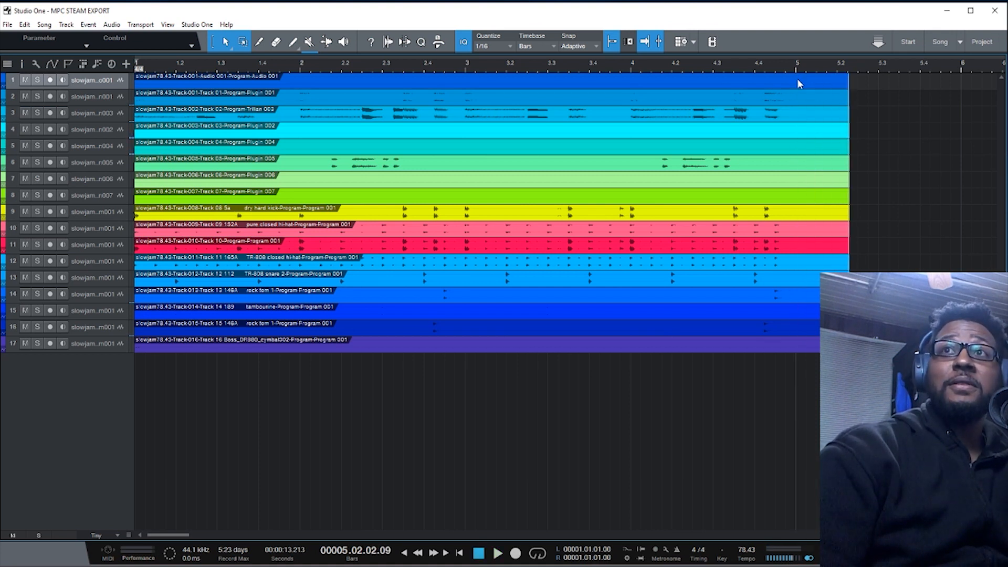
- Split the audio events at bar 5 on tracks 1 to 11 and 13 to 17
key(3)
click(796, 80)
click(795, 97)
click(796, 113)
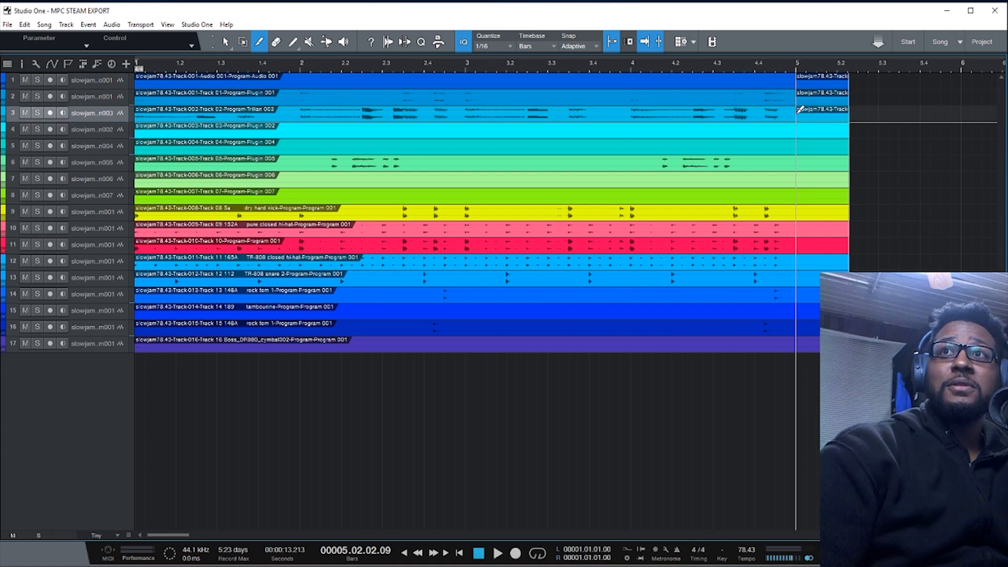
click(795, 130)
click(795, 146)
click(796, 162)
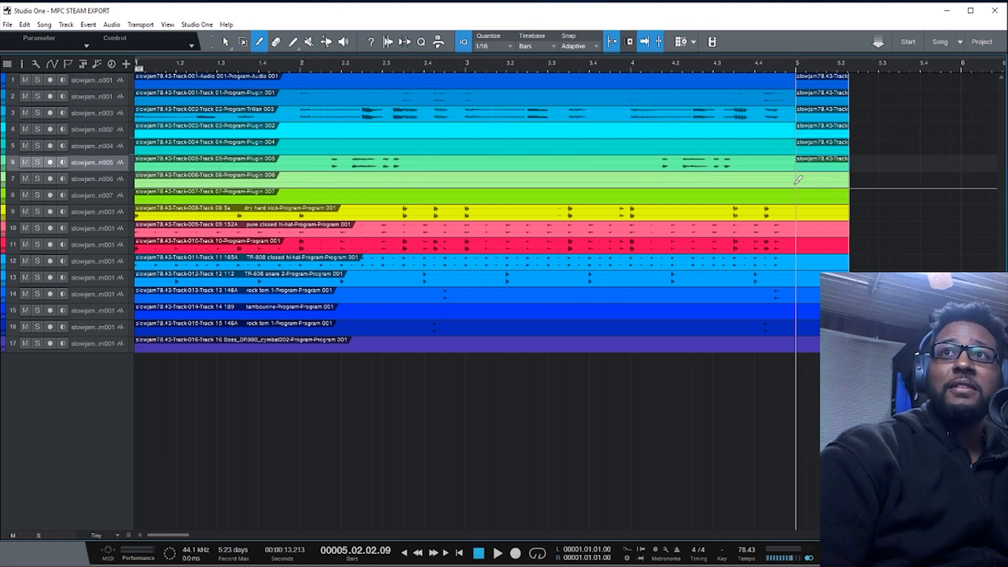
click(796, 178)
click(795, 195)
click(796, 212)
click(796, 228)
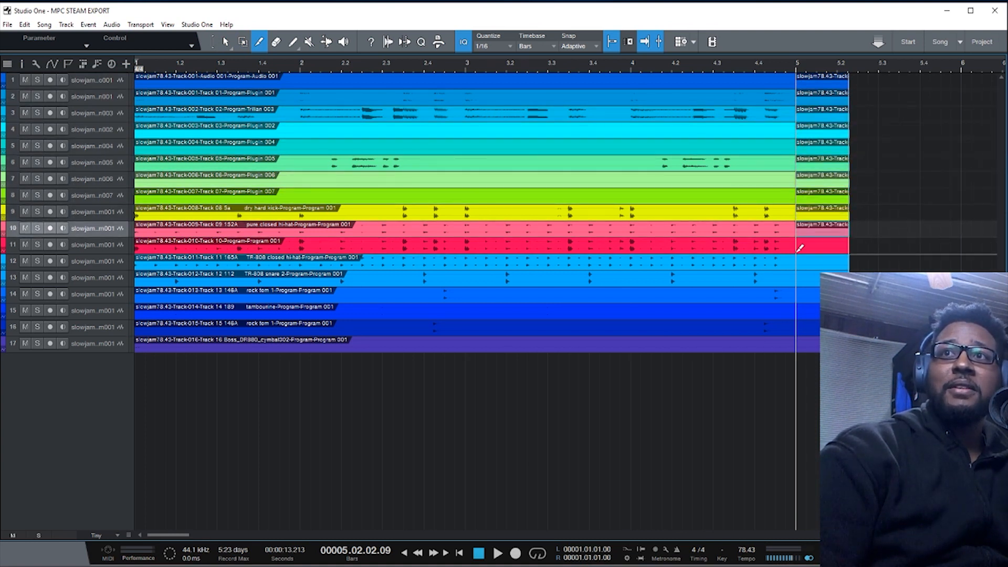
click(796, 245)
click(796, 277)
click(796, 293)
click(796, 310)
click(796, 327)
click(796, 342)
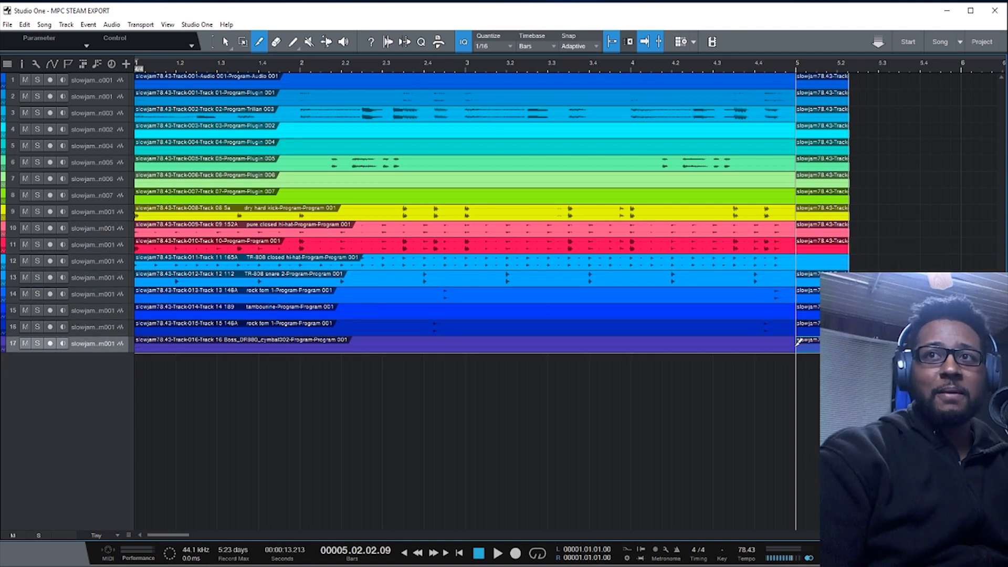
- Try deleting the split-off segments after bar 5 and undo the deletion
key(1)
drag(888, 418, 797, 57)
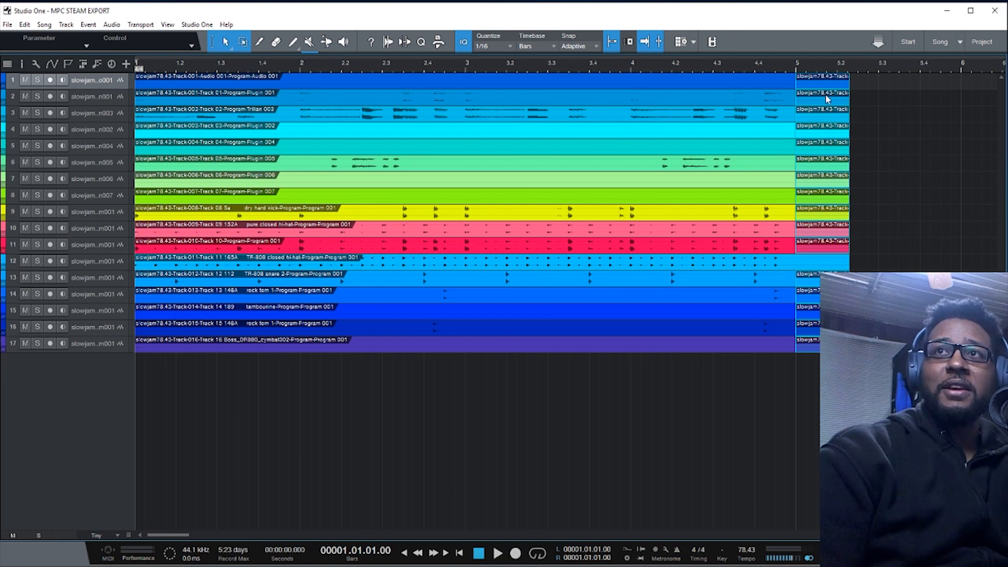
key(Delete)
key(ctrl+z)
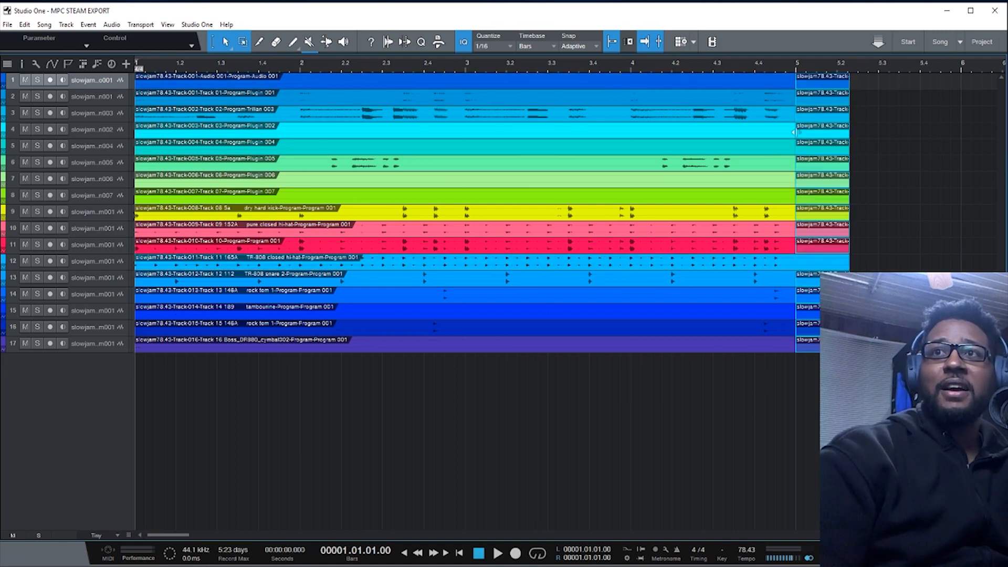
- Split track 12's TR-808 closed hi-hat event at bar 5, delete all tail segments after bar 5, and return to the song start
key(3)
click(796, 261)
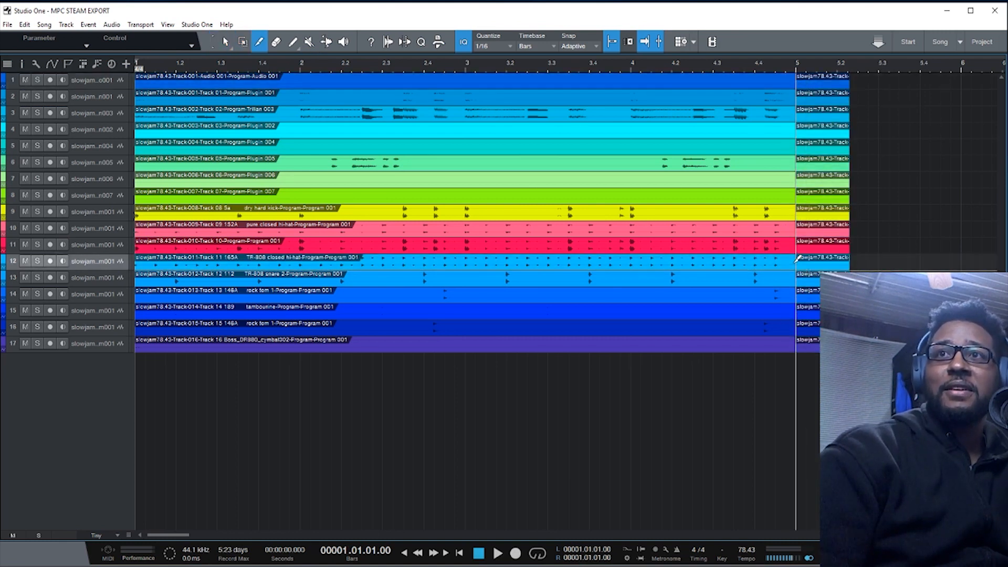
drag(868, 384, 808, 70)
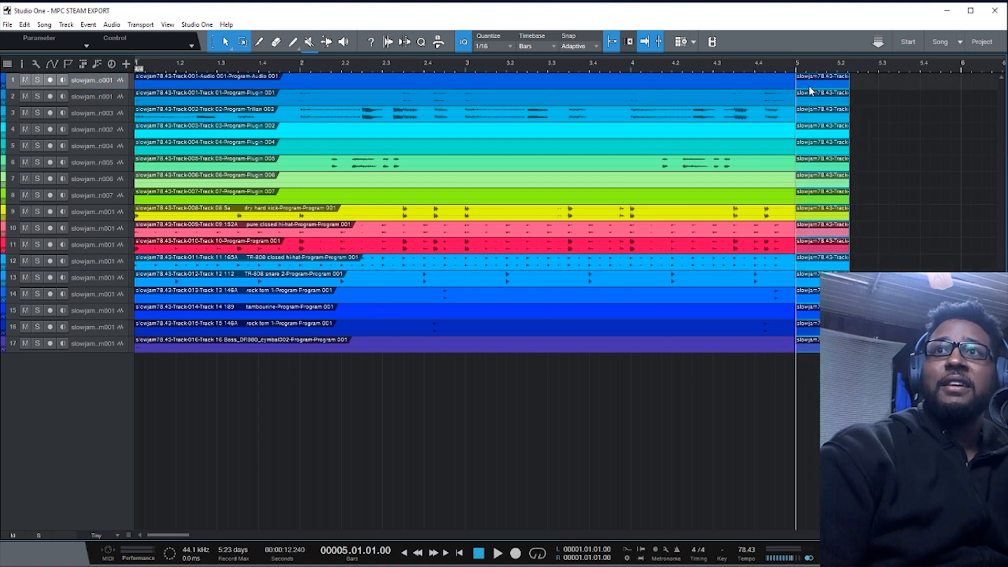
key(Delete)
click(478, 553)
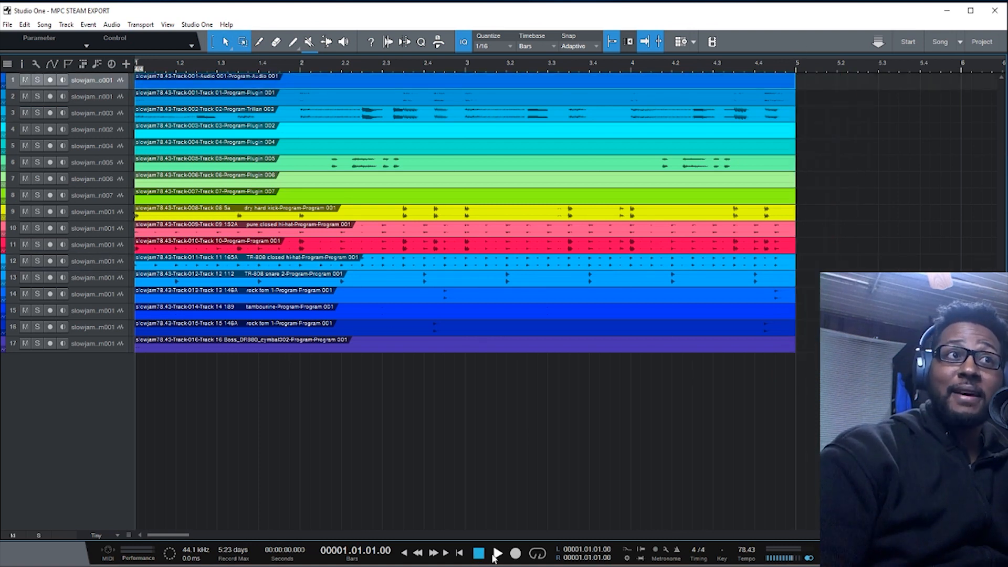
- Play the trimmed four-bar tracks from the song start, and show and hide the mixing console twice
click(494, 556)
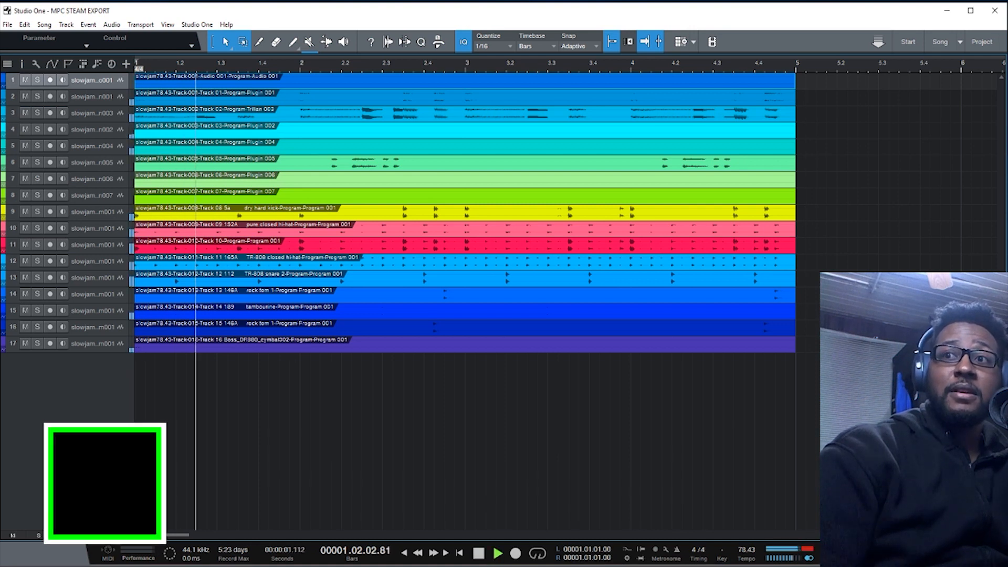
key(F3)
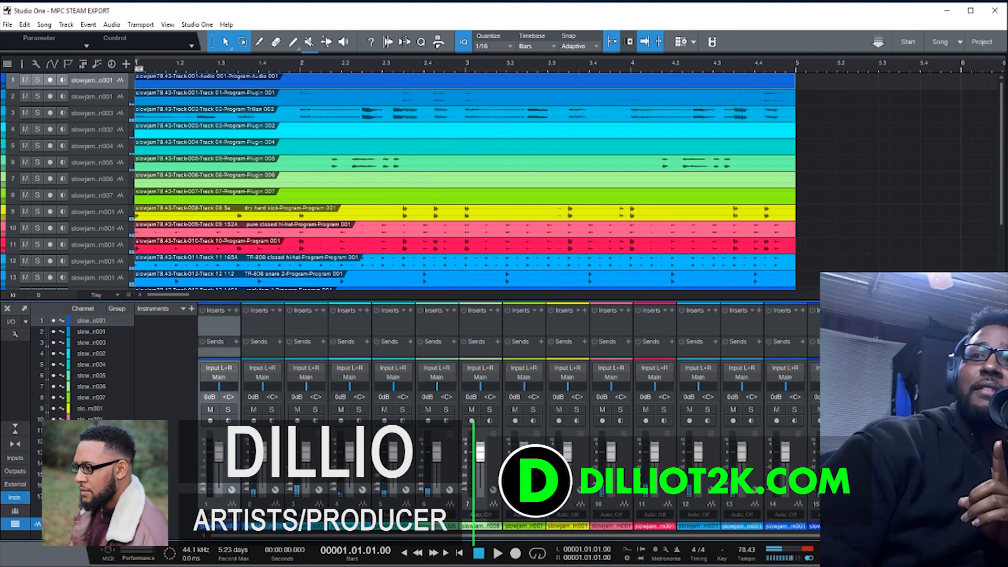
key(F3)
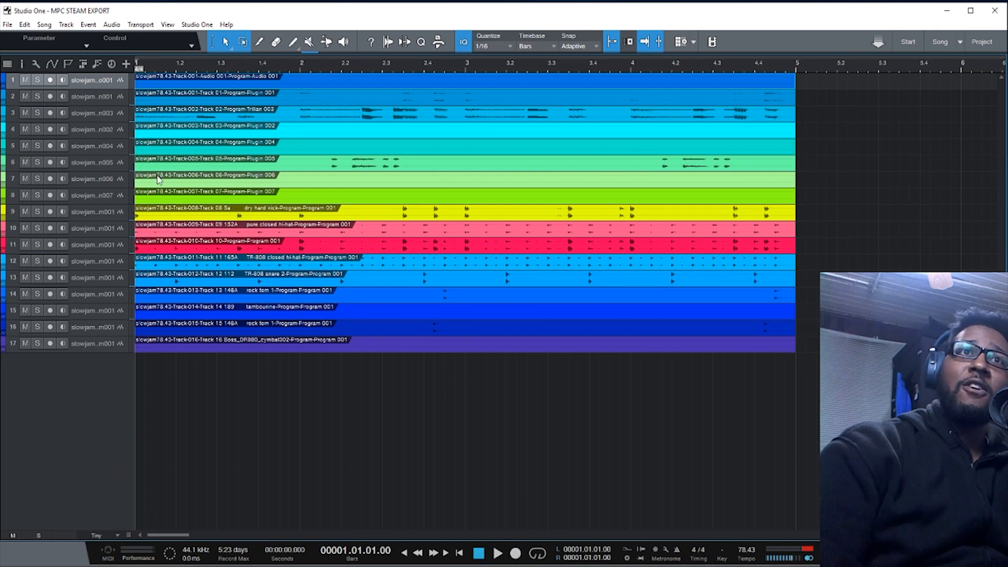
key(F3)
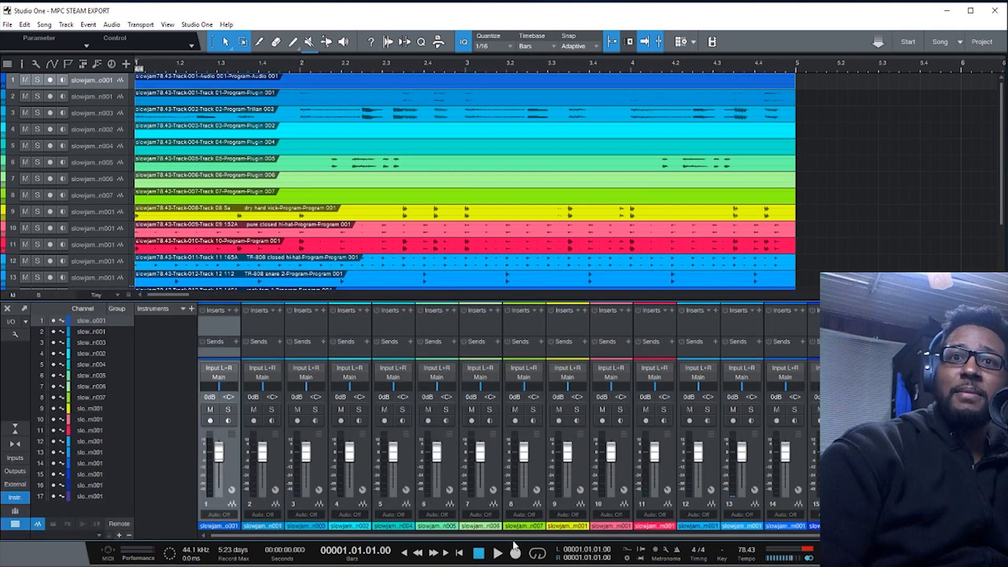
key(F3)
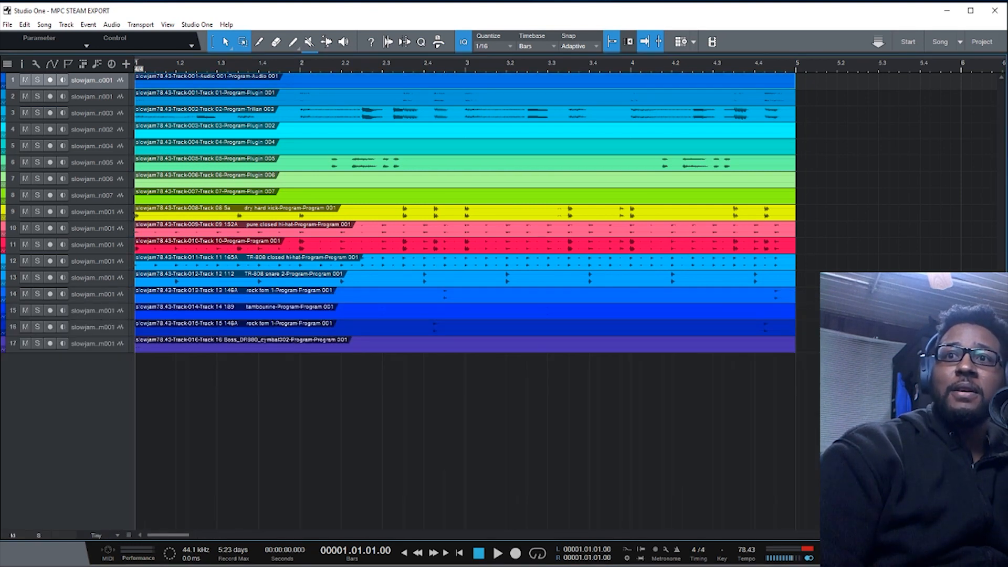
- Duplicate the four-bar events on all 17 tracks three times, extending the arrangement to bar 17, and play it from the middle of bar 3
key(w)
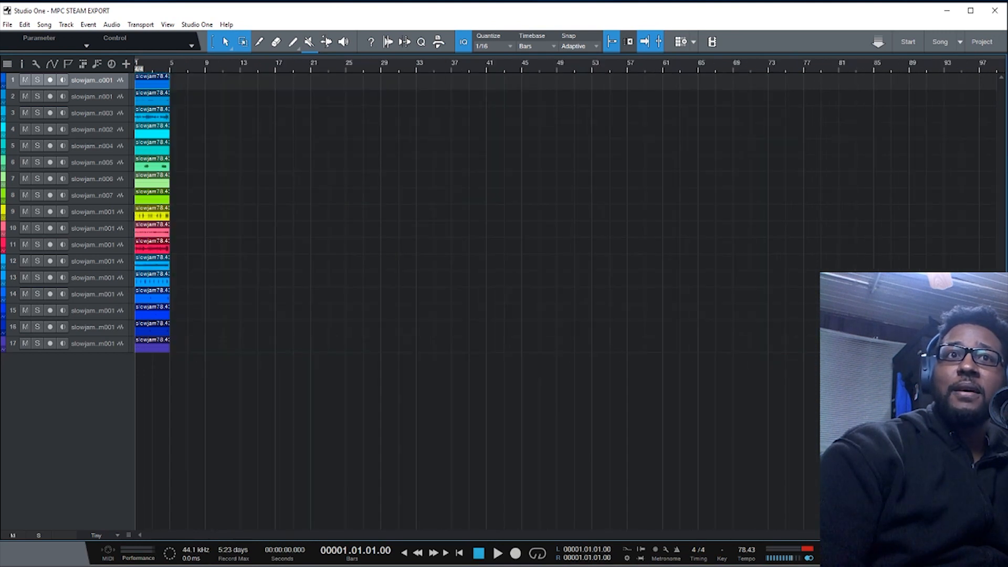
key(e)
drag(320, 434, 132, 72)
key(d)
key(d)
key(d)
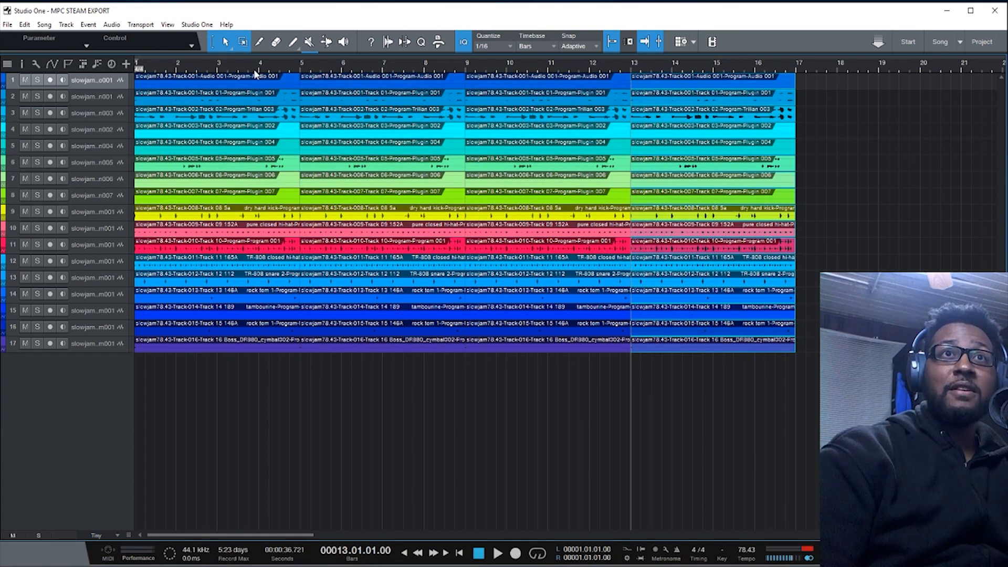
click(239, 62)
key(space)
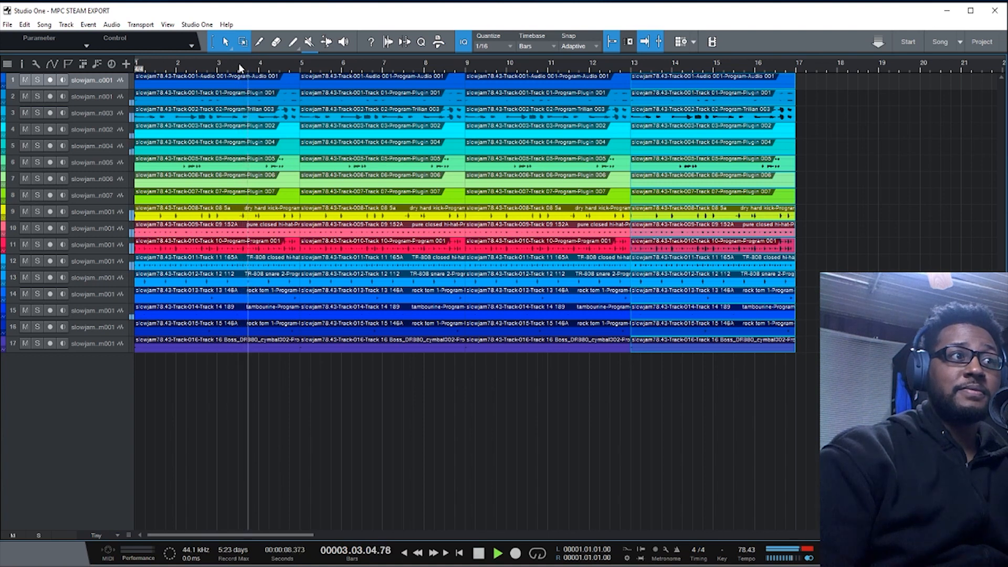